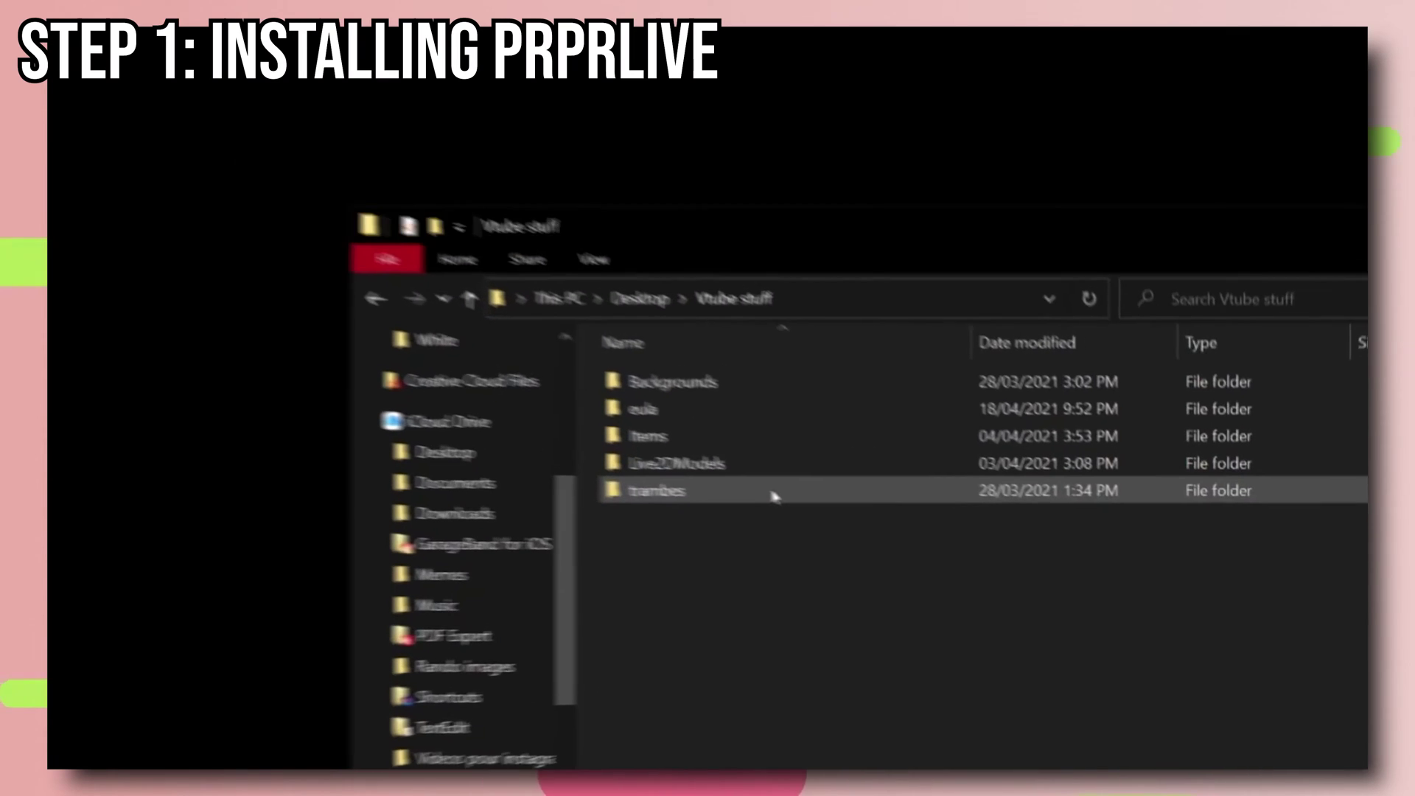
# Drag the trambes model folder out of File Explorer to copy it onto the Desktop
pyautogui.moveTo(569, 509); pyautogui.dragTo(404, 351)
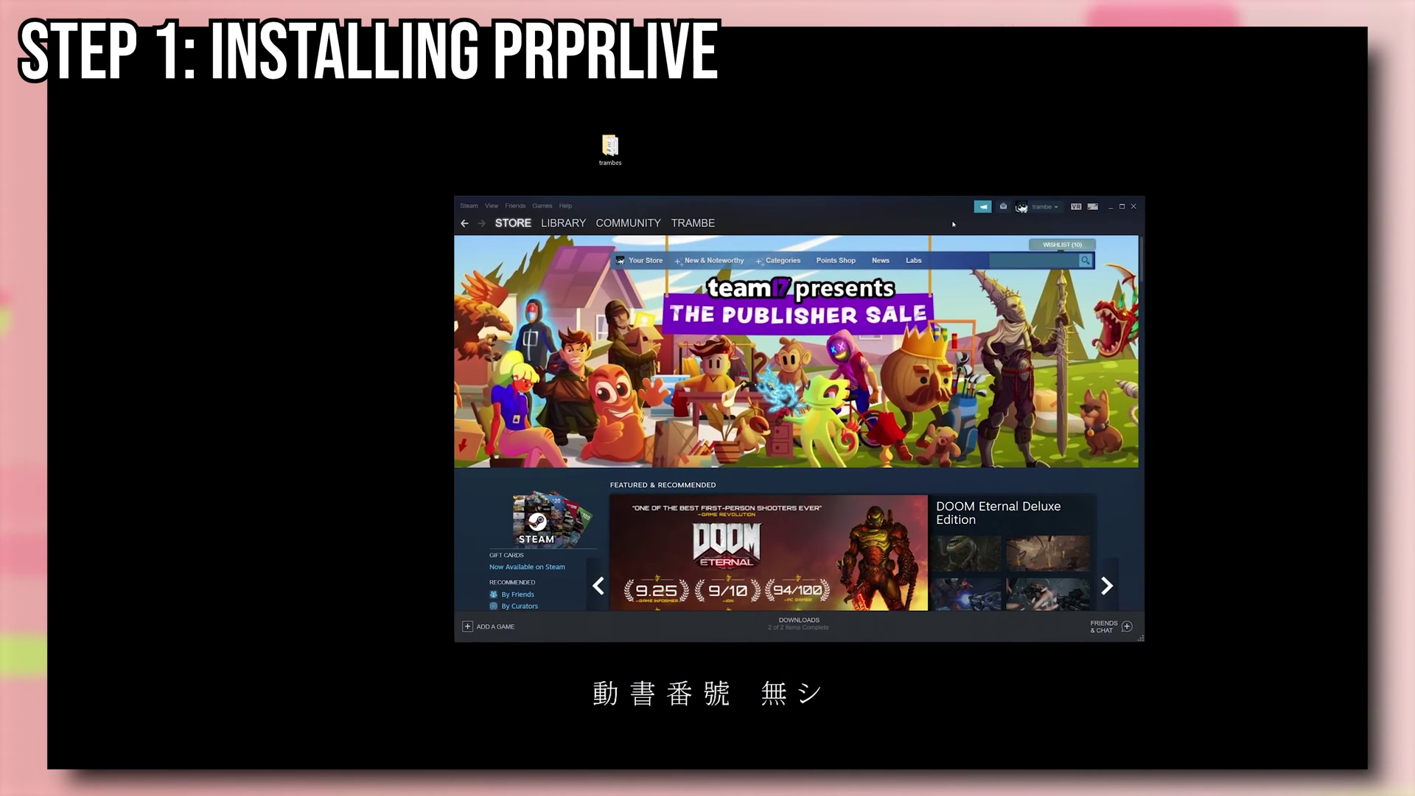
# Search the Steam store for 'prprlive' and bring up the PrprLive store page
pyautogui.write('prprlive')
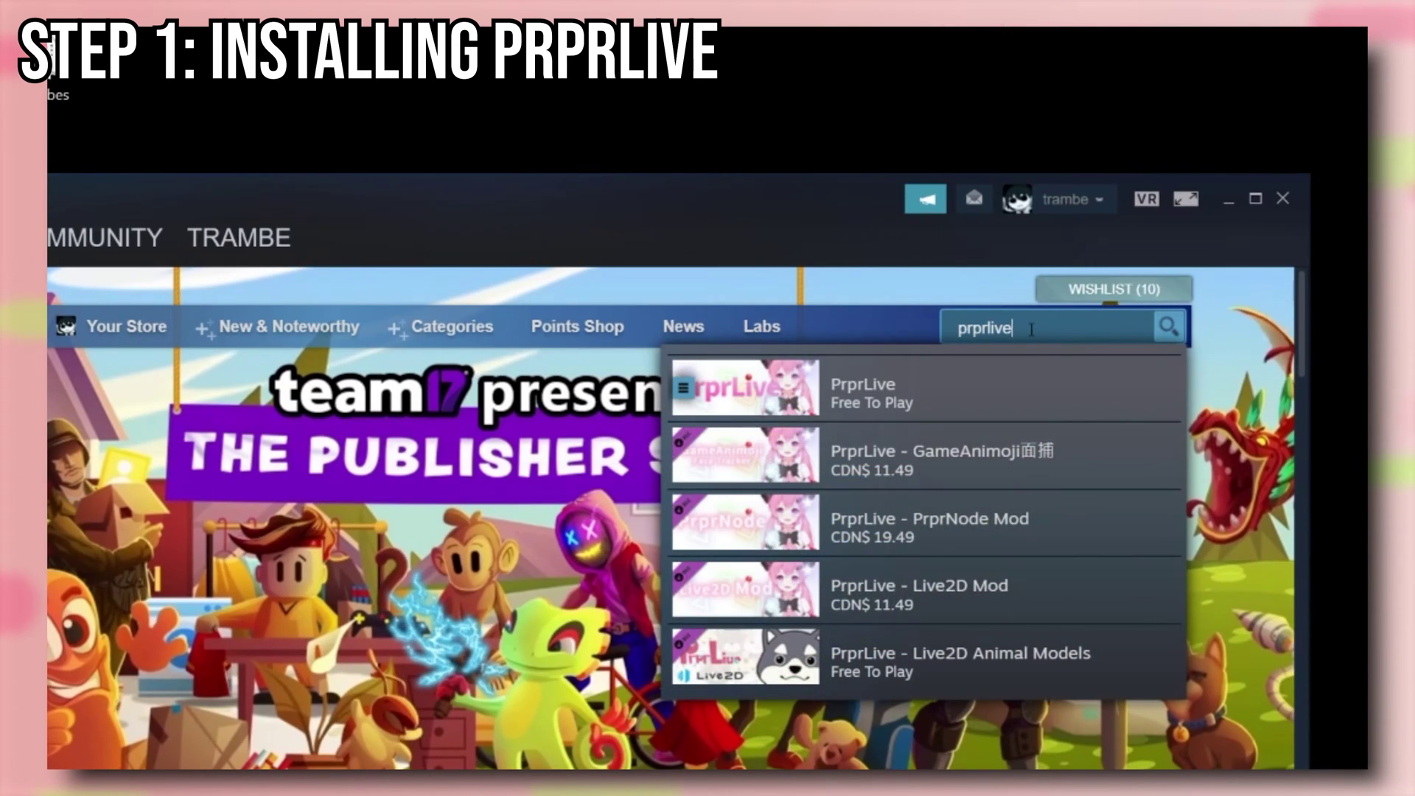
pyautogui.click(845, 417)
pyautogui.scroll(-5, 847, 479)
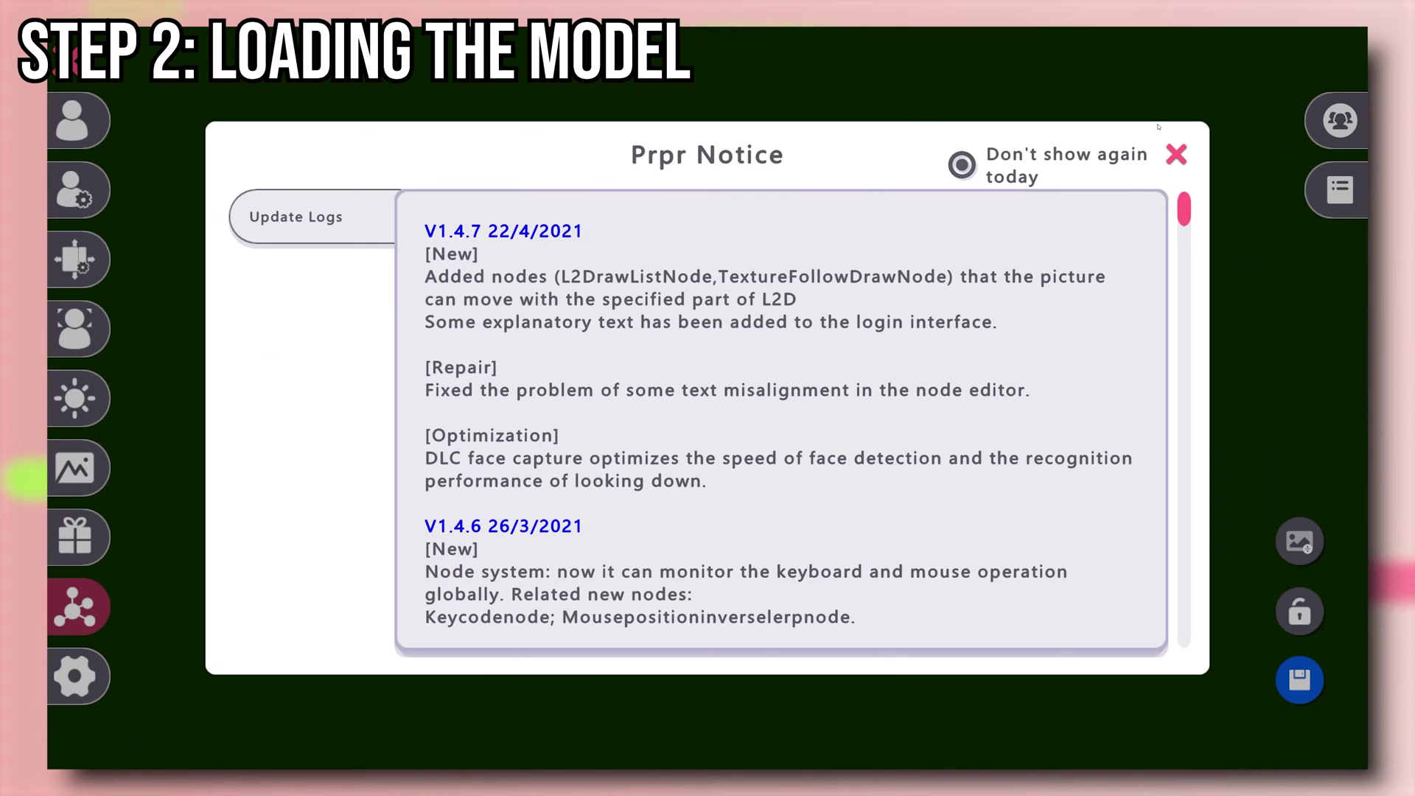
# Dismiss the update notice and load Desktop > trambes > trambes.model3.json as the model
pyautogui.click(1176, 154)
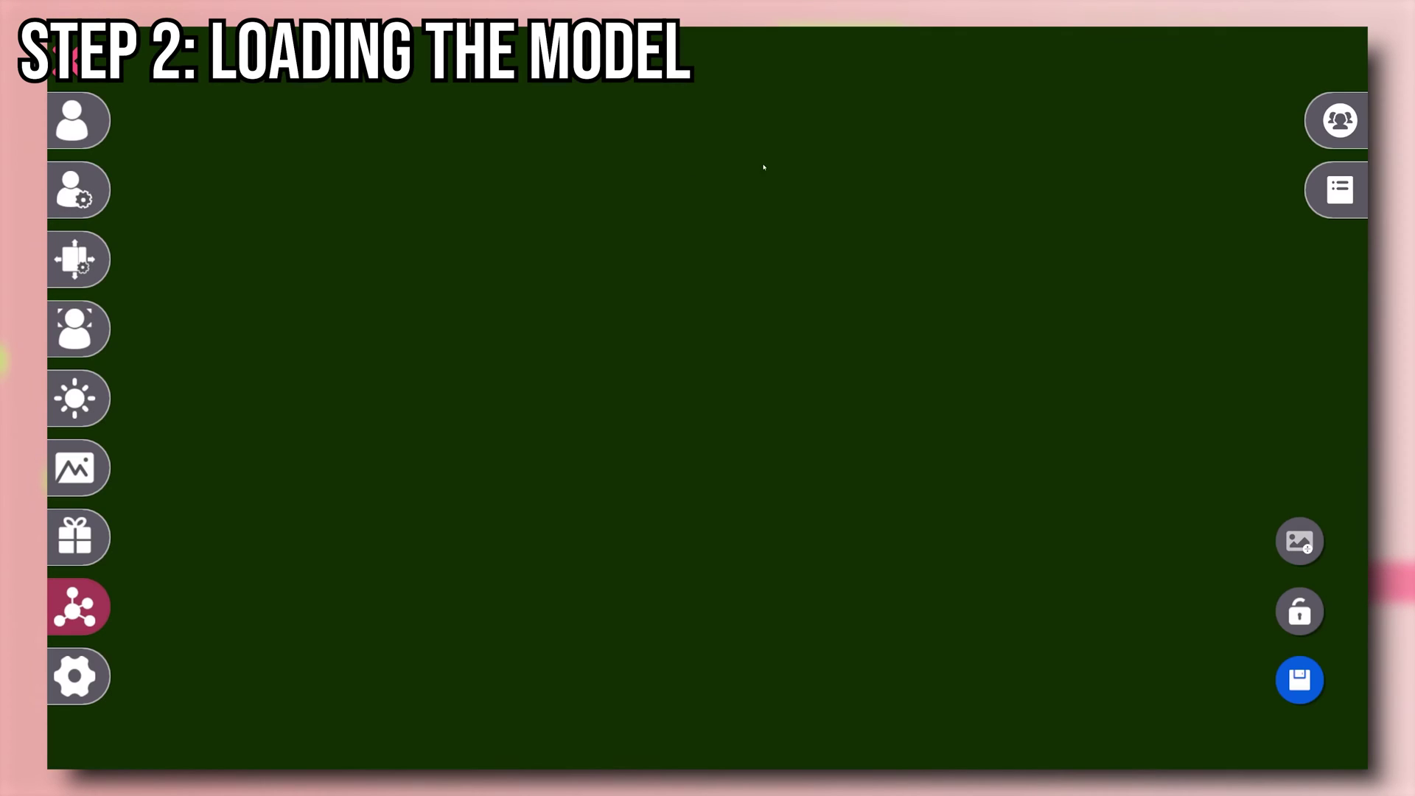
pyautogui.click(110, 118)
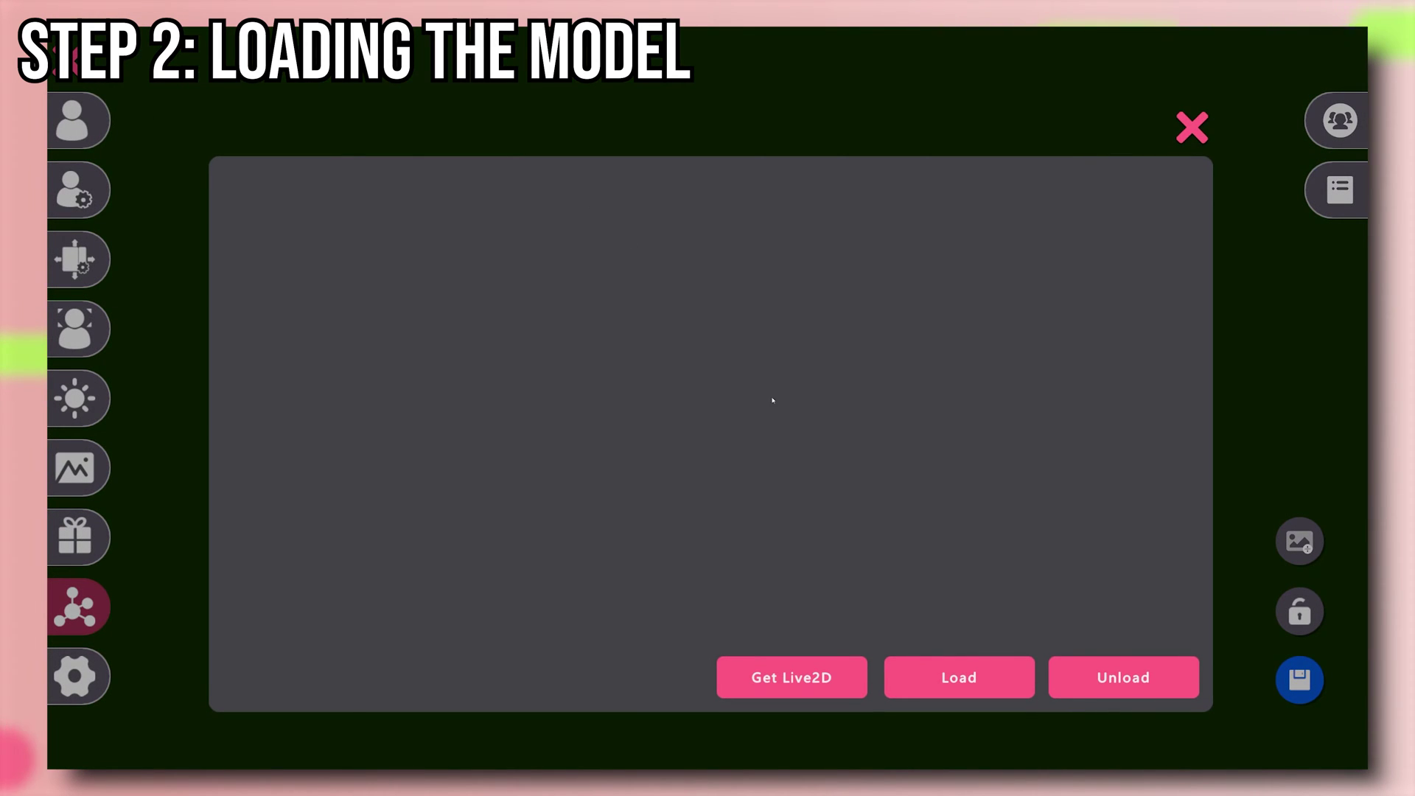
pyautogui.click(959, 677)
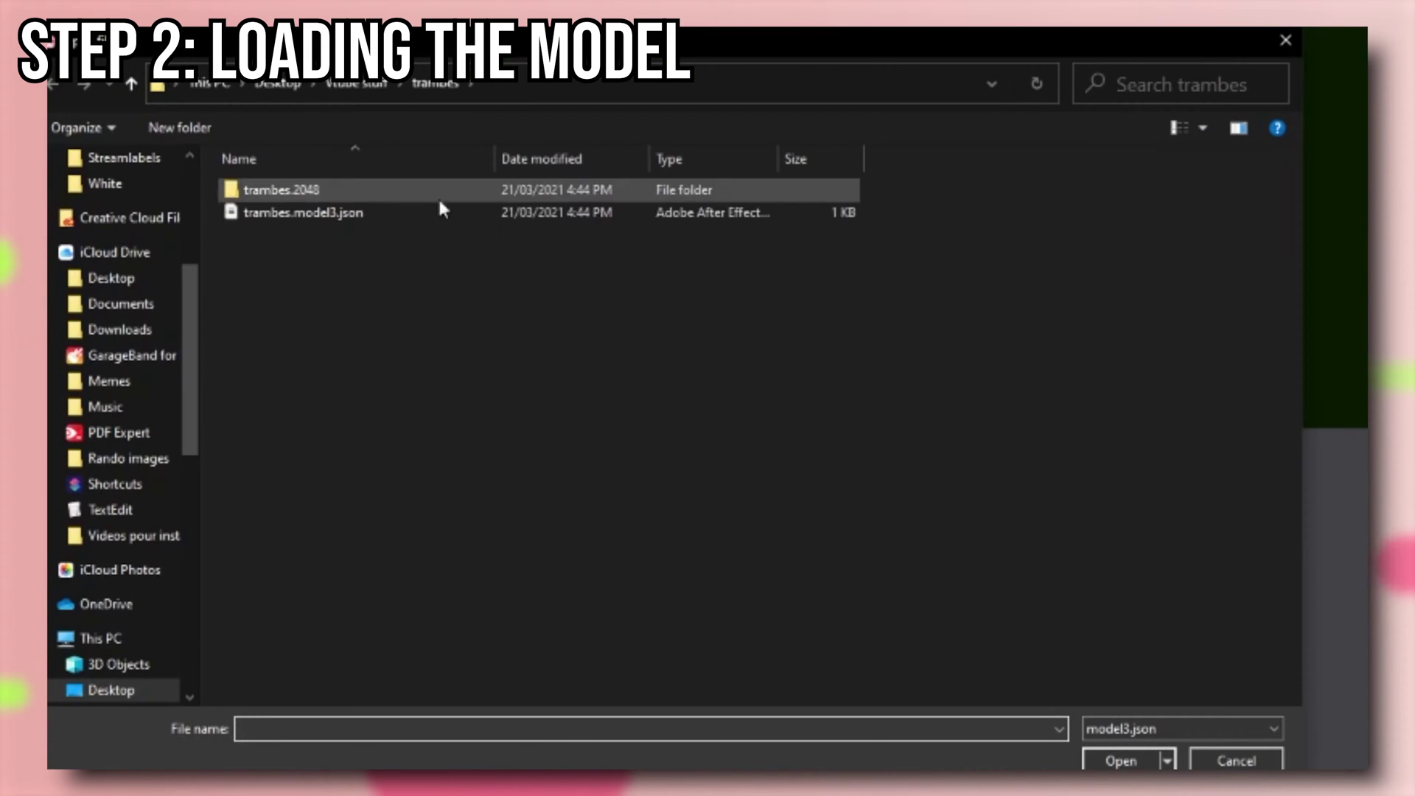
pyautogui.click(278, 85)
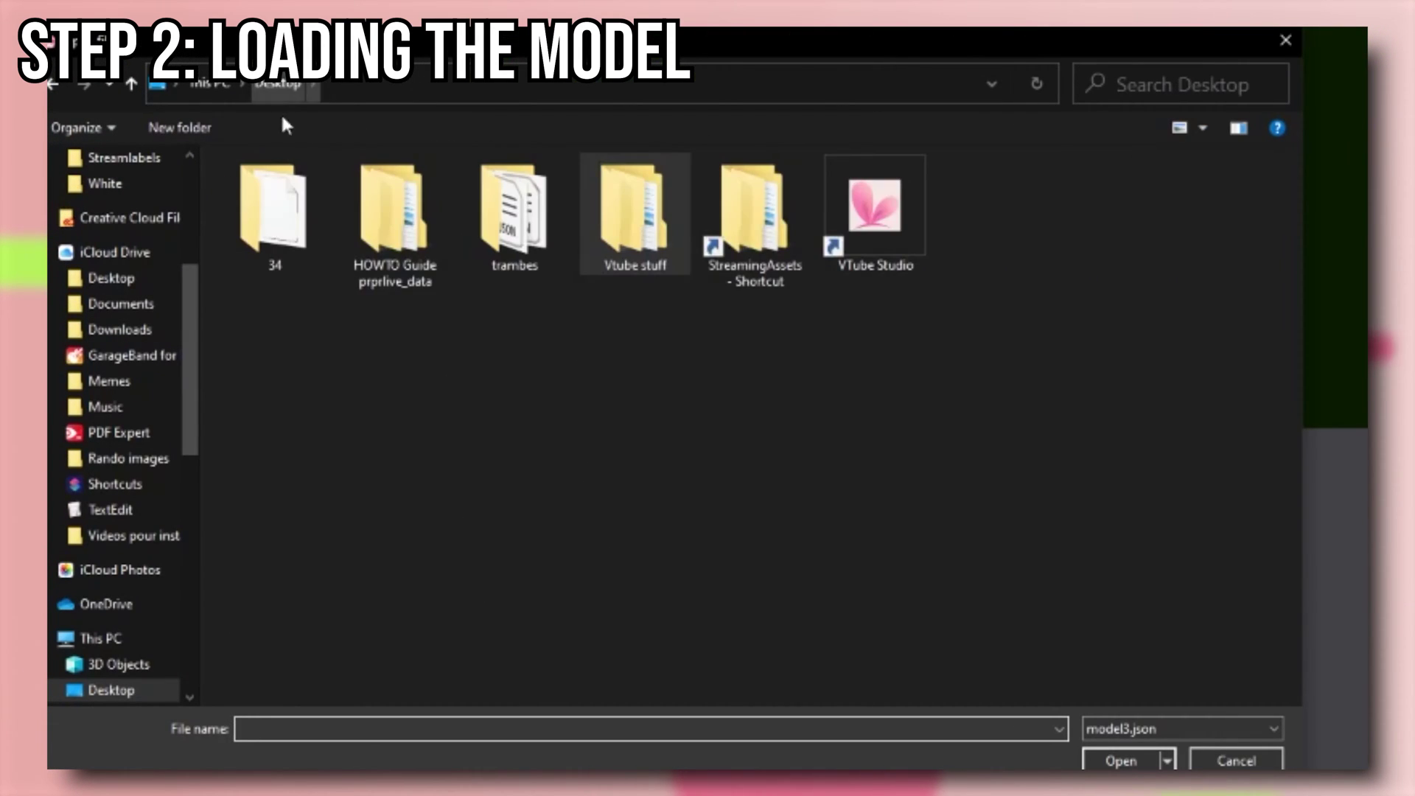
pyautogui.doubleClick(513, 221)
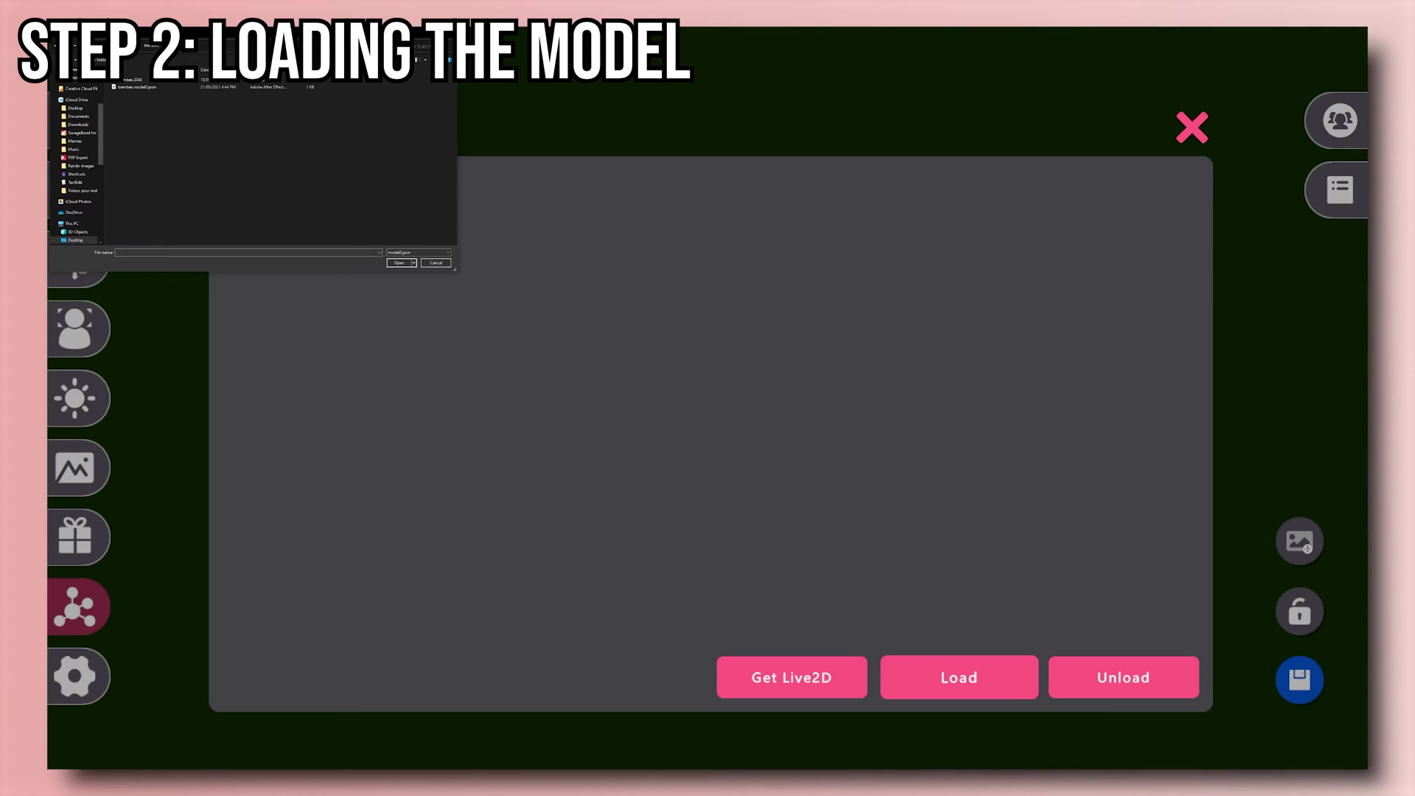
pyautogui.moveTo(258, 33); pyautogui.dragTo(678, 328)
pyautogui.doubleClick(547, 387)
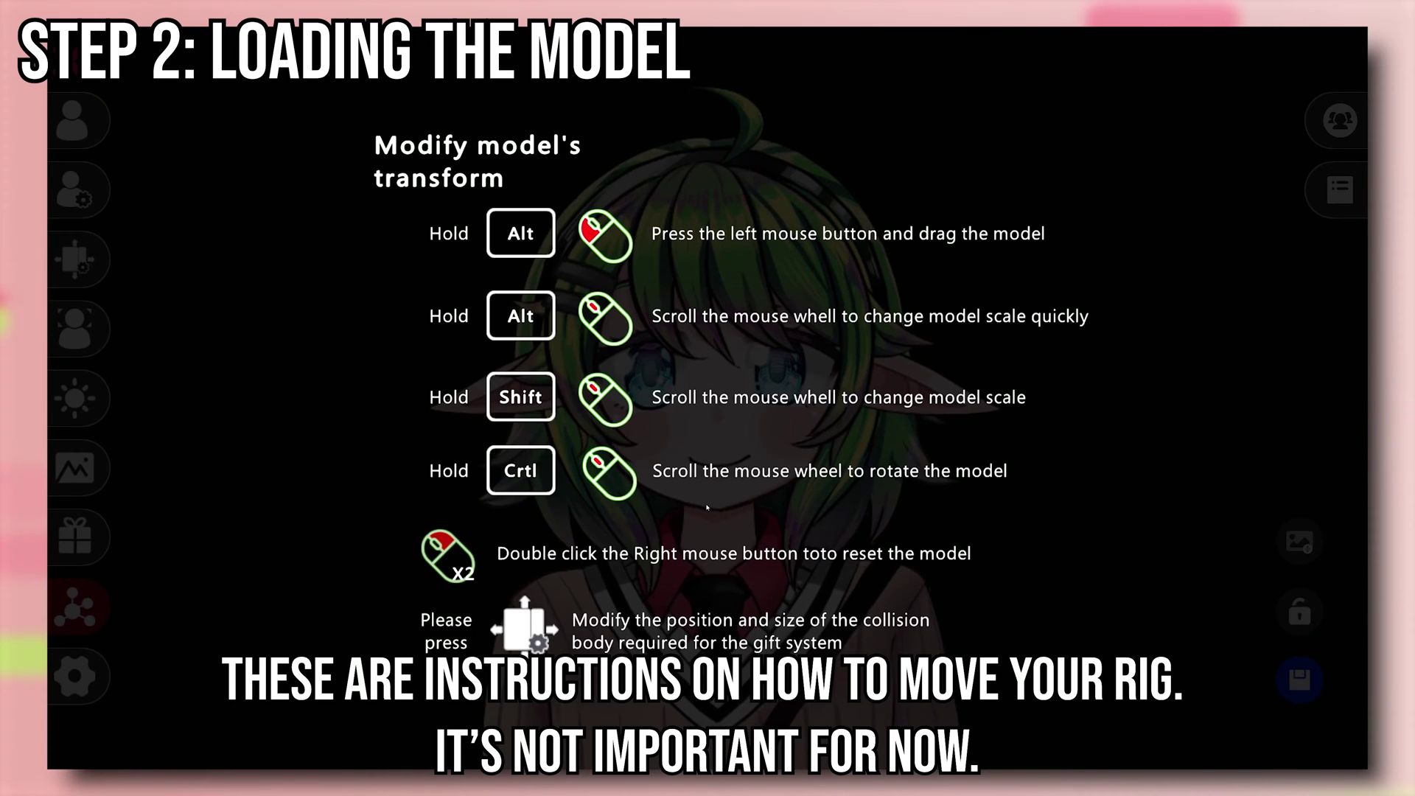
pyautogui.click(956, 218)
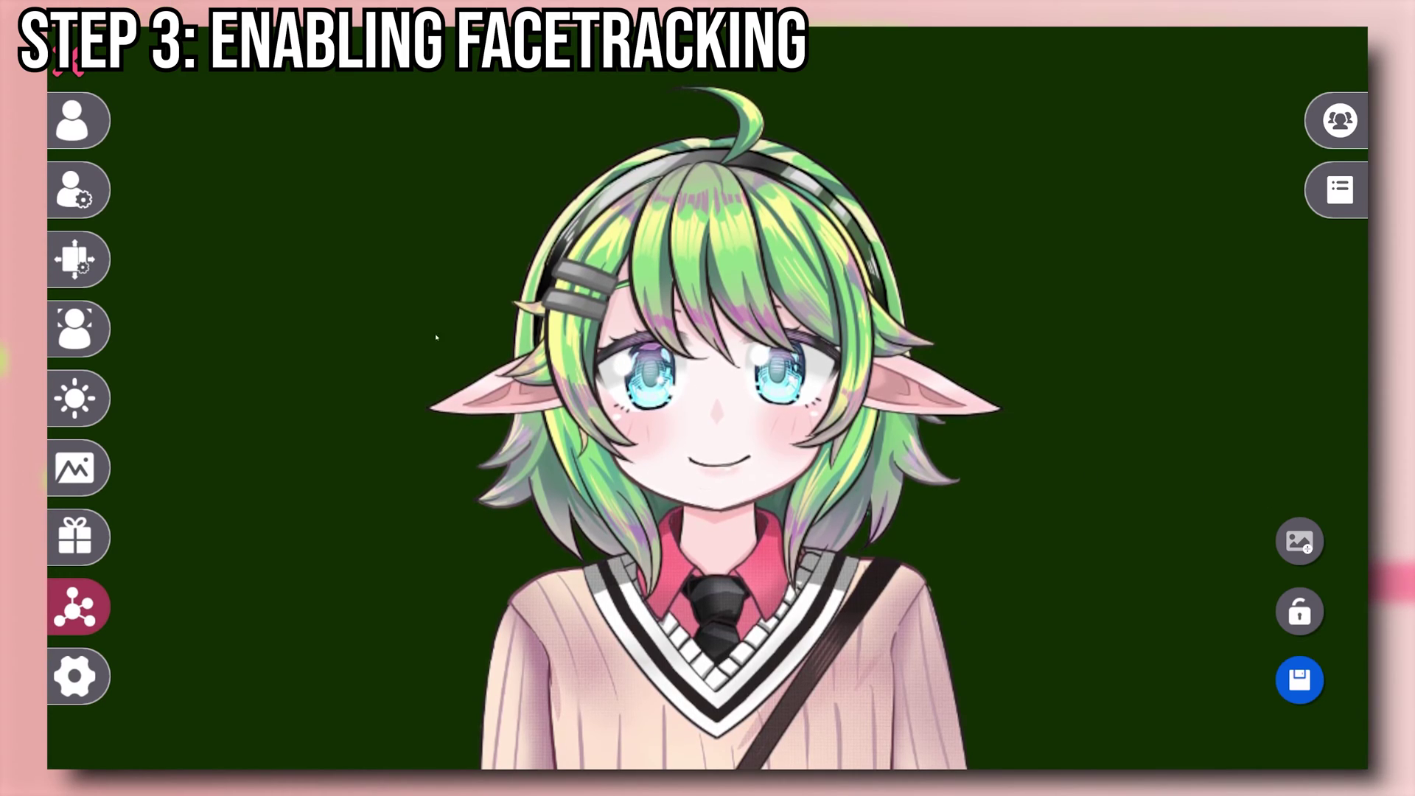
# Set the Face capture Mode dropdown to ARKit Mode in the face capture settings
pyautogui.click(79, 330)
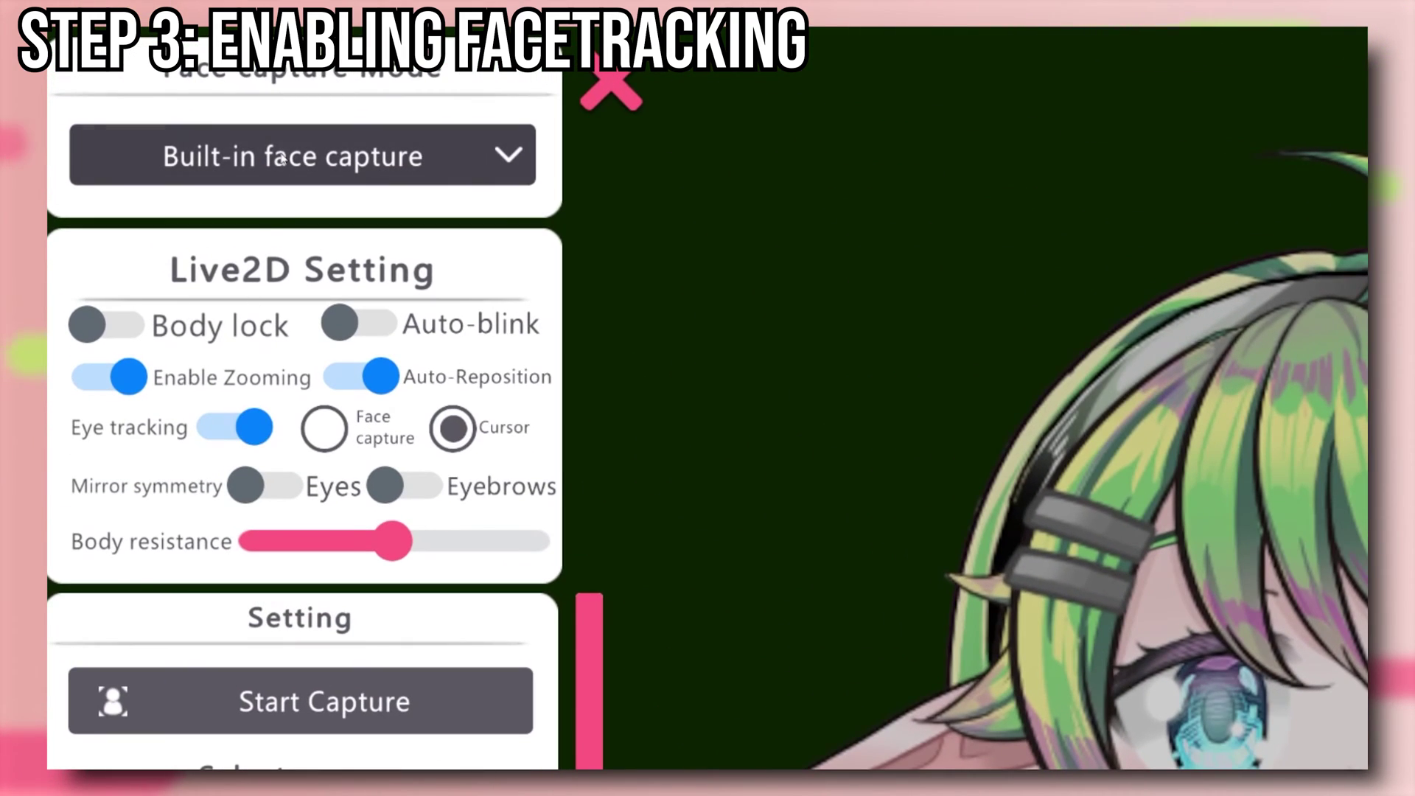
pyautogui.click(282, 158)
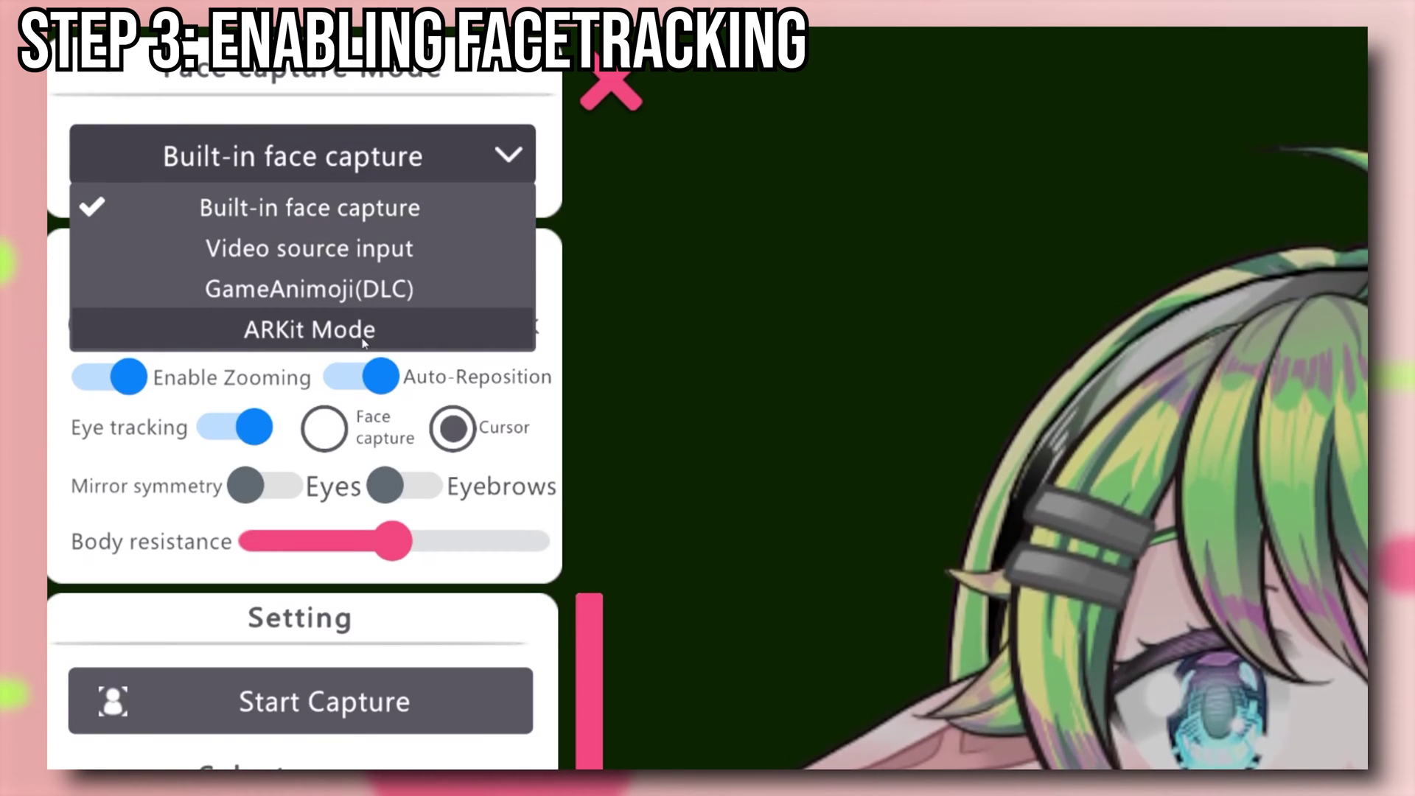
pyautogui.click(382, 316)
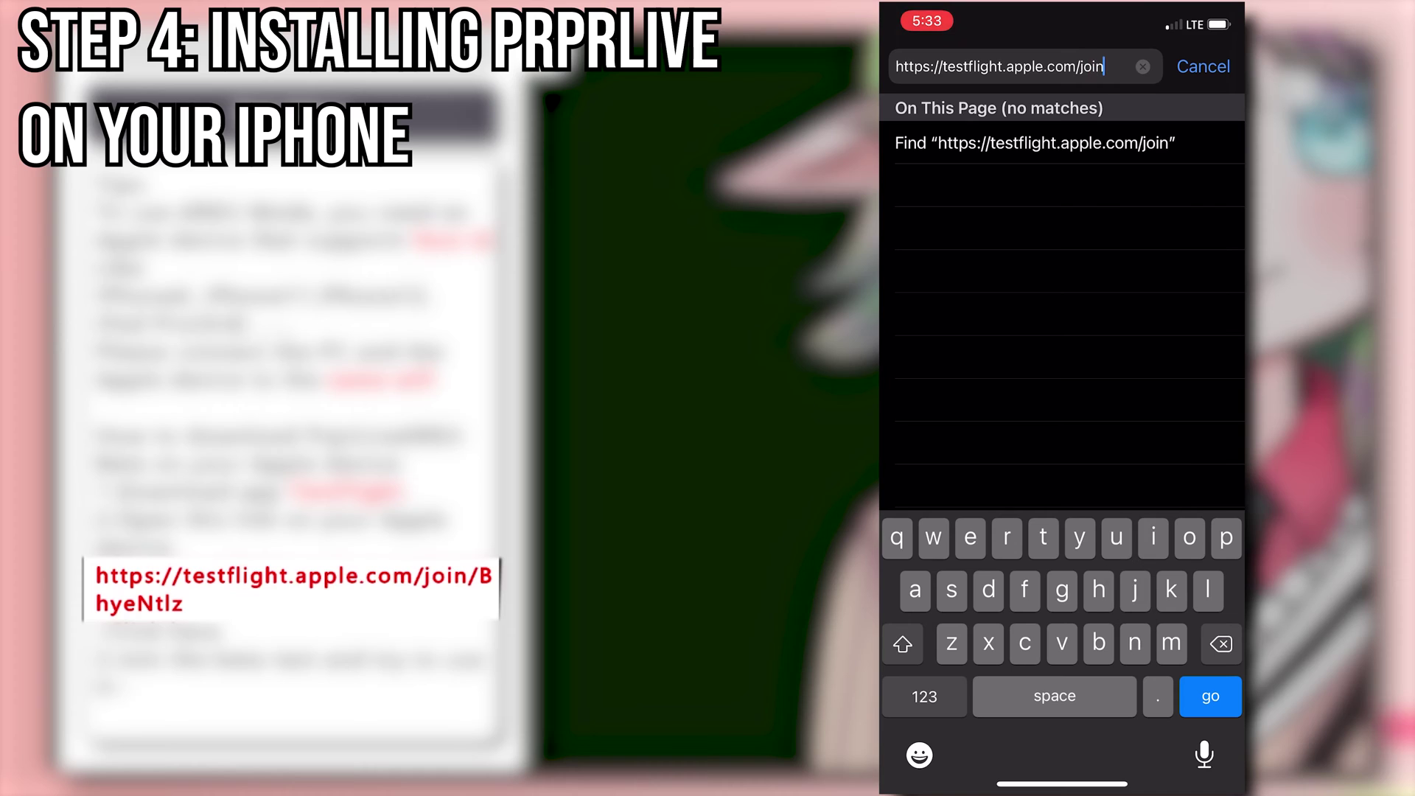
# Load the TestFlight invite link ending '/BhyeNtlz' in Safari and choose Start Testing
pyautogui.write('/B')
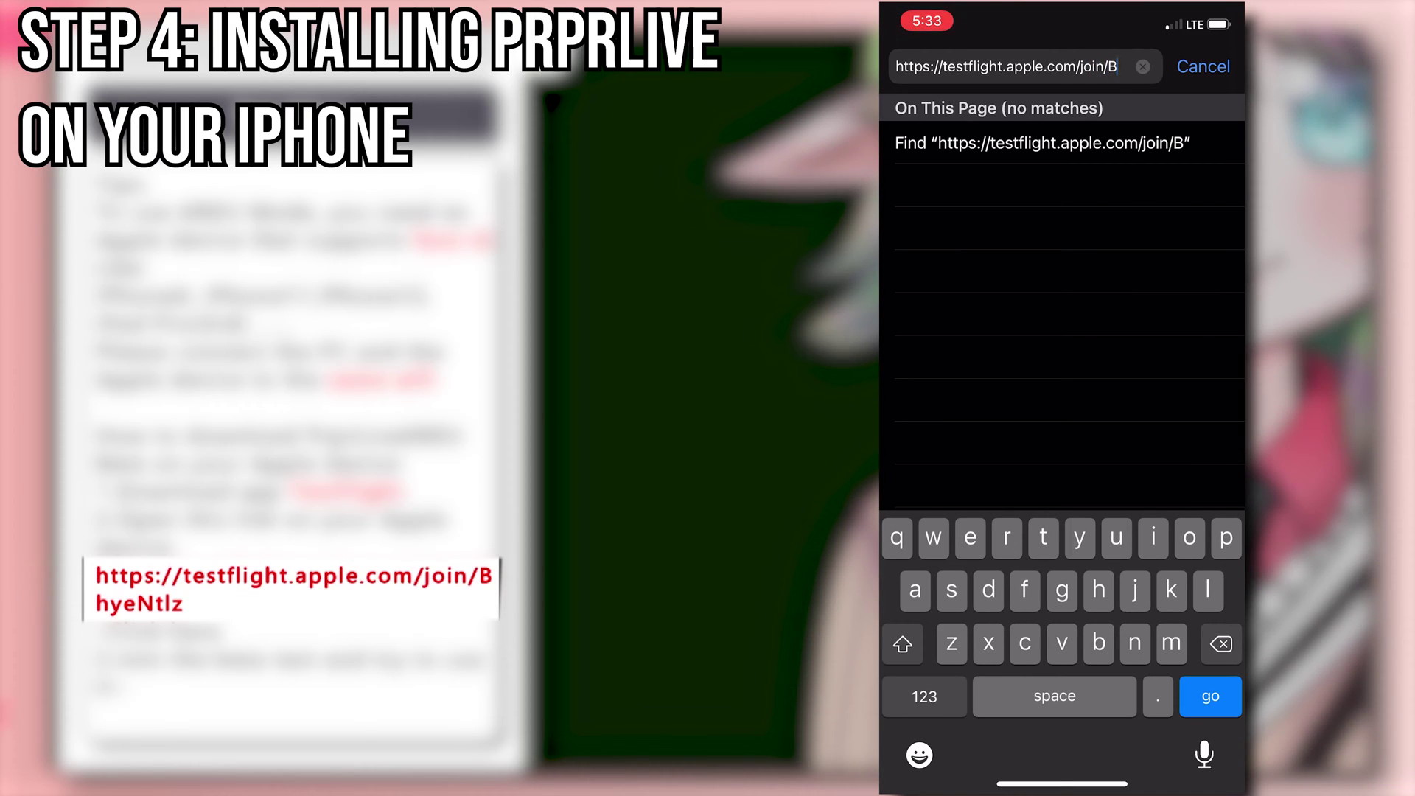
pyautogui.write('hyeNtlz')
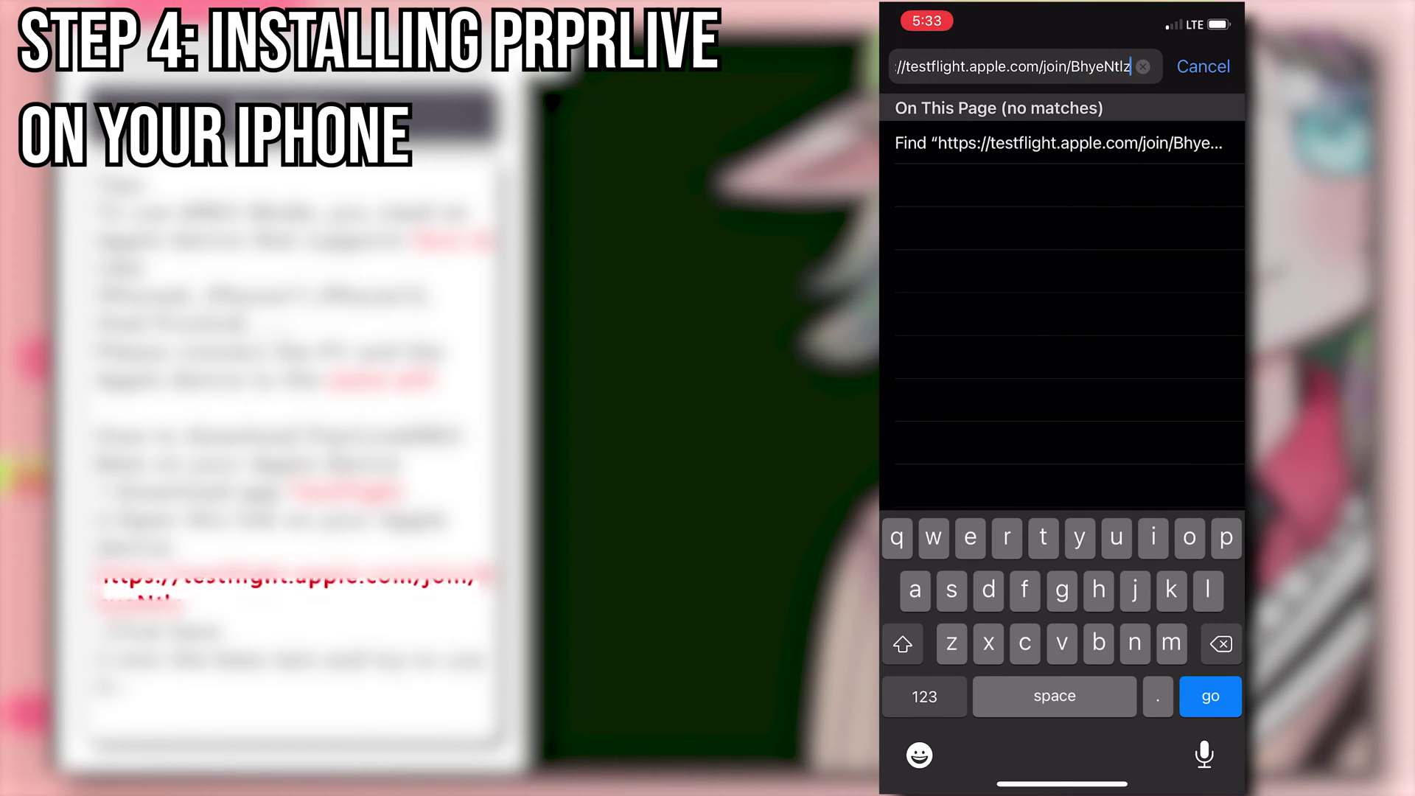
pyautogui.press('Return')
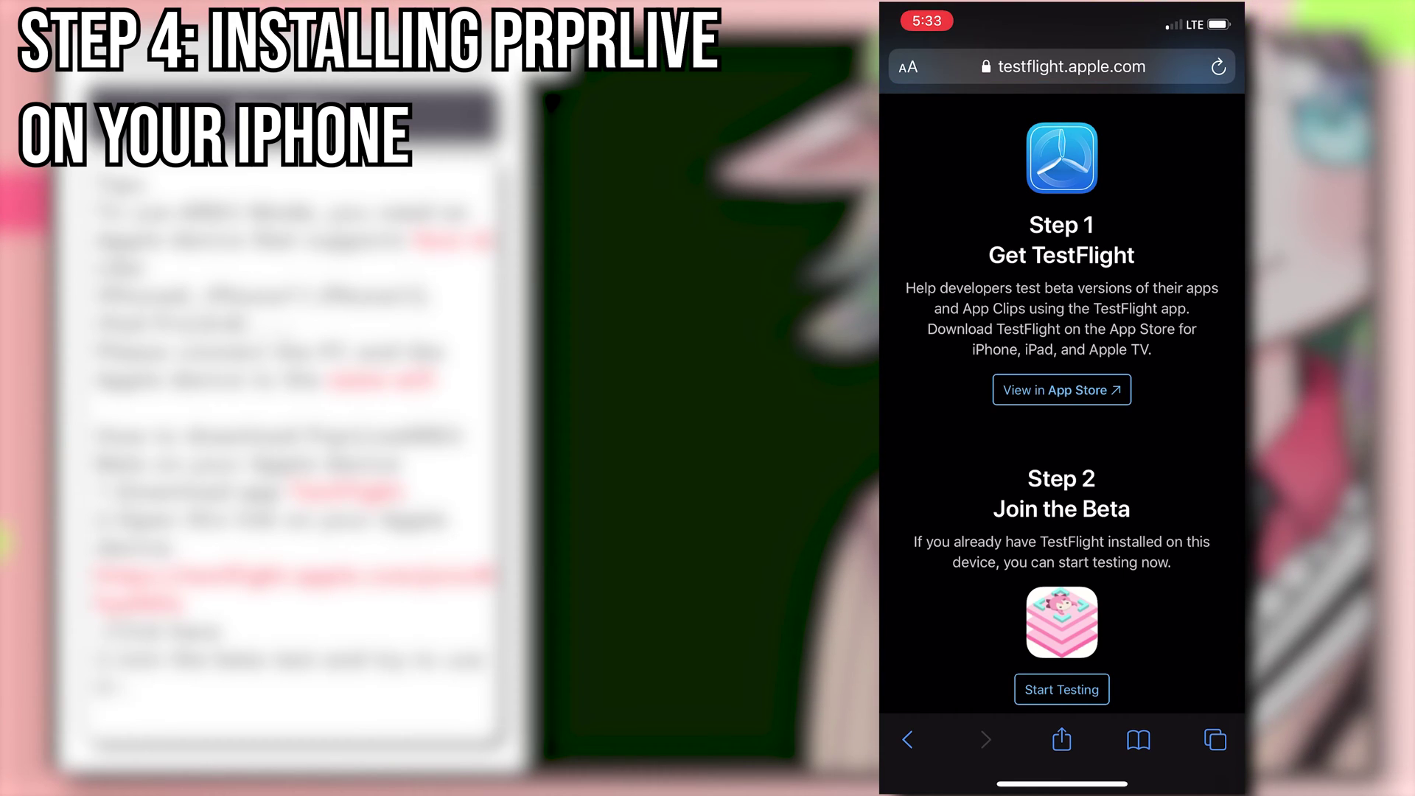
pyautogui.scroll(-4, 1061, 398)
pyautogui.scroll(2, 1062, 398)
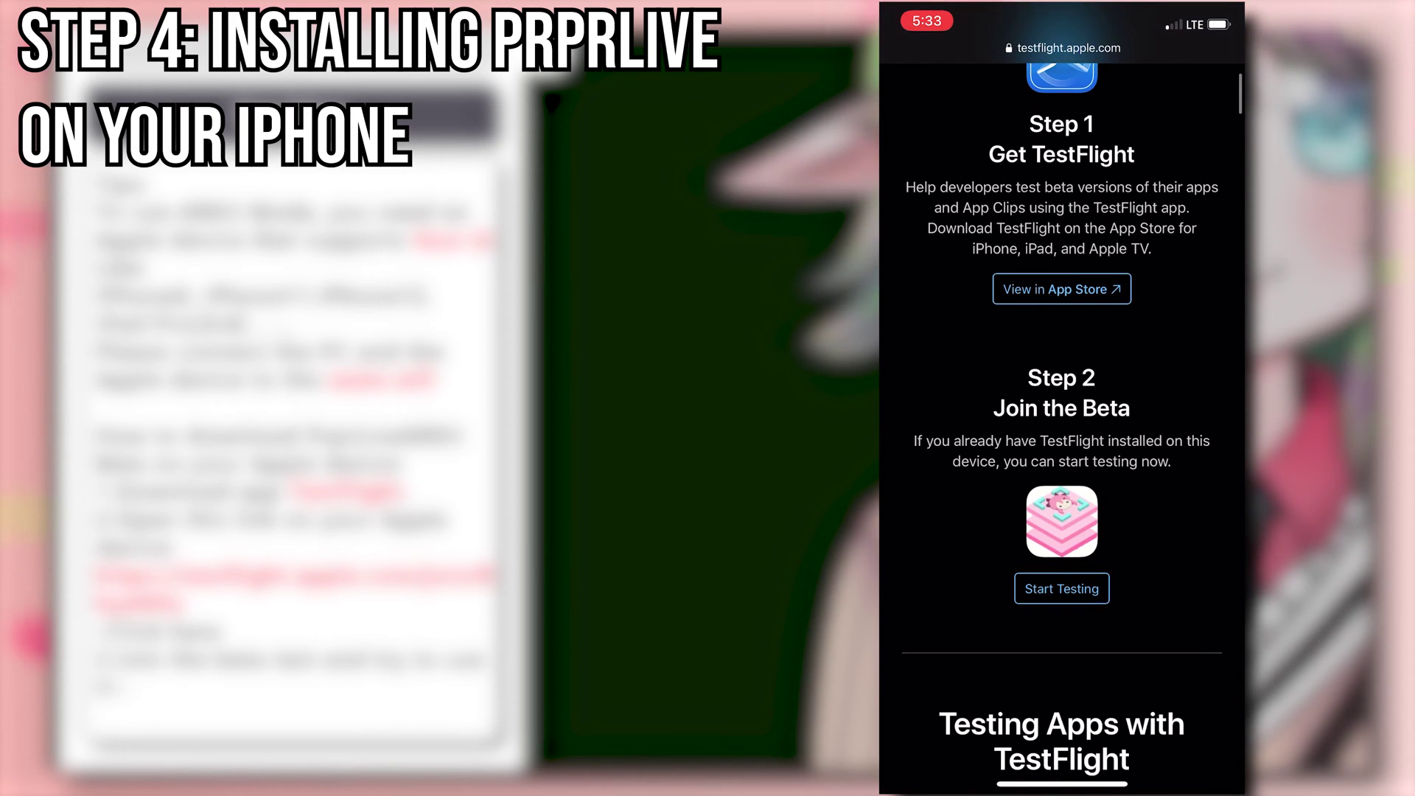
pyautogui.click(1061, 588)
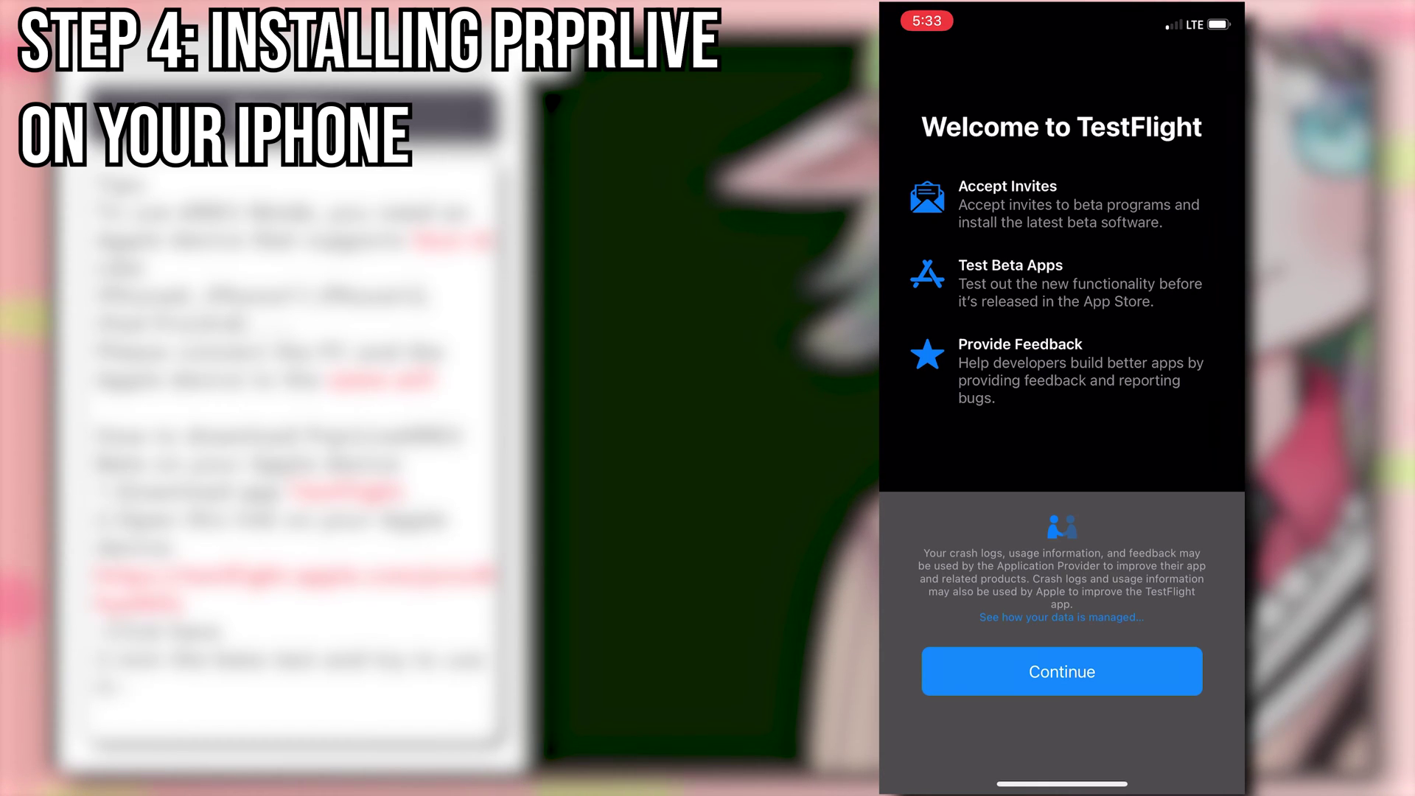
# Continue past the TestFlight welcome screen, install the PrprLiveARKit beta, and launch it
pyautogui.click(1061, 671)
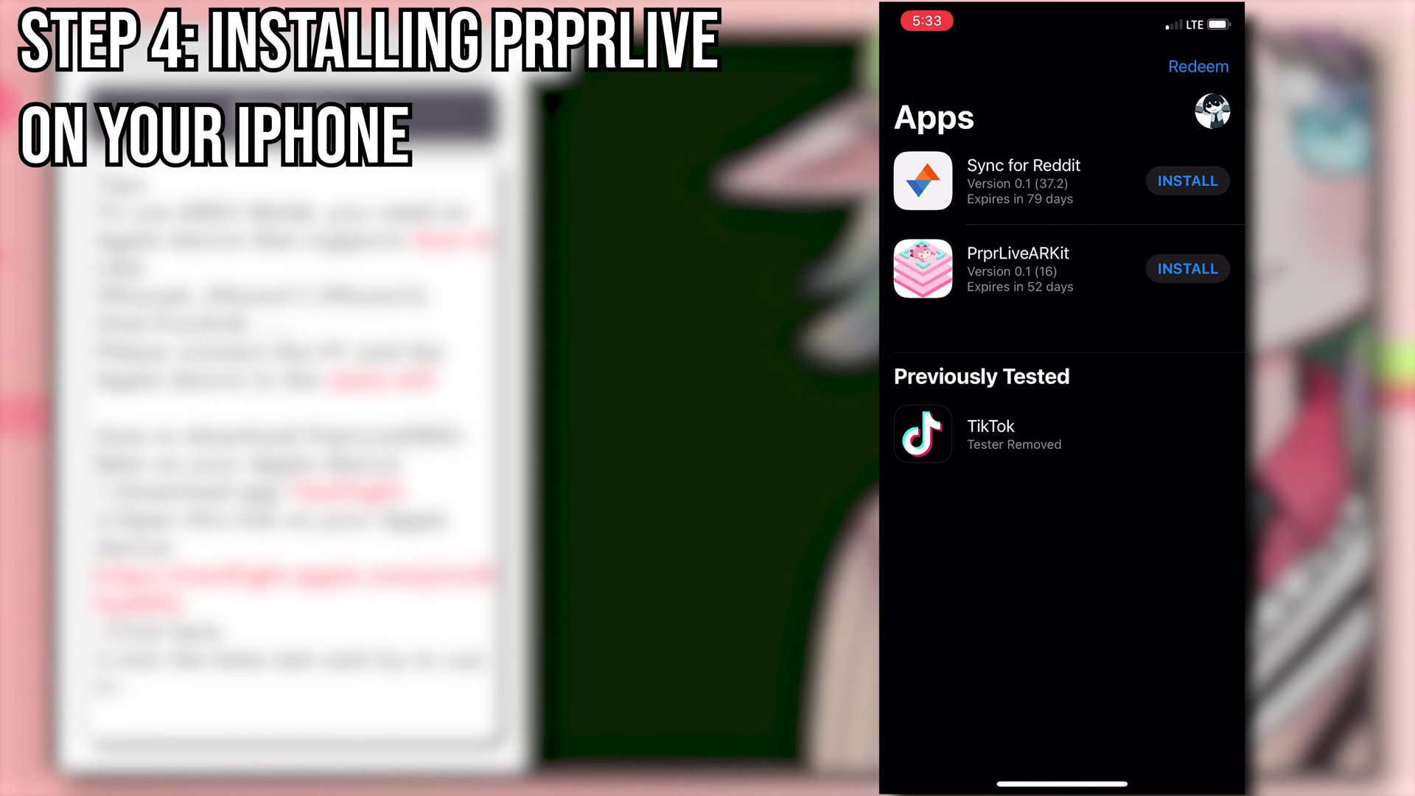
pyautogui.click(1187, 268)
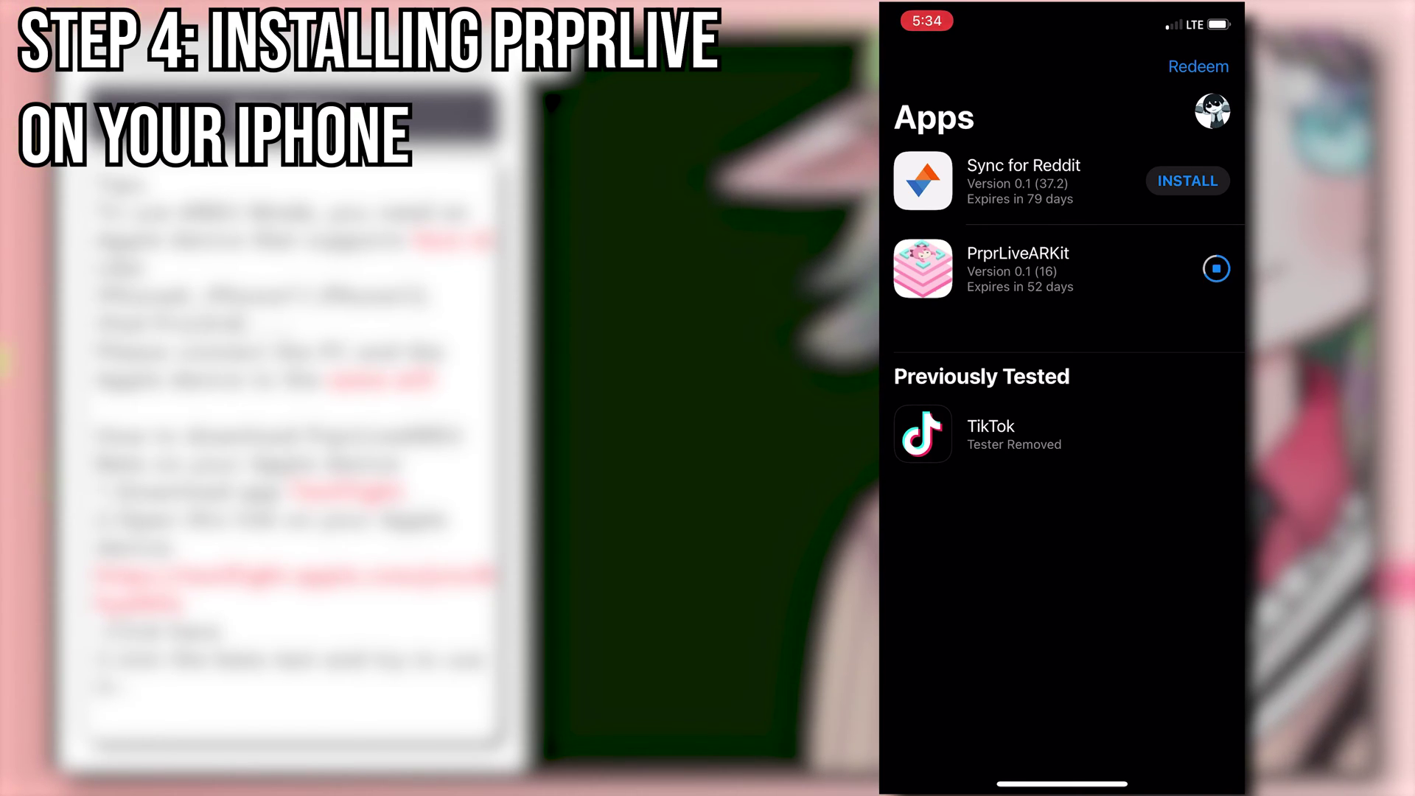
pyautogui.click(1198, 269)
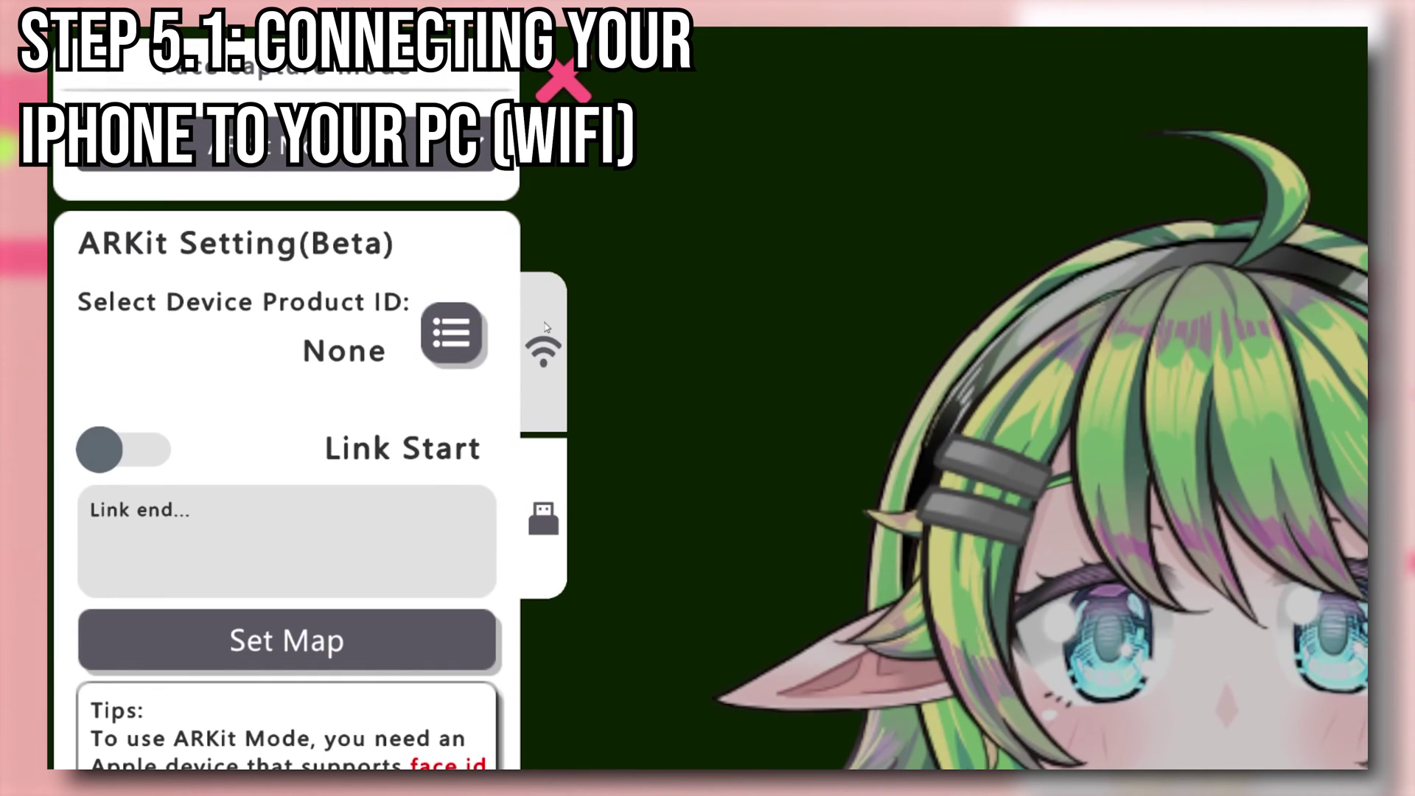
# Start the Wi-Fi link in PrprLive and connect the iPhone app to IP 192.168.0.192
pyautogui.click(549, 350)
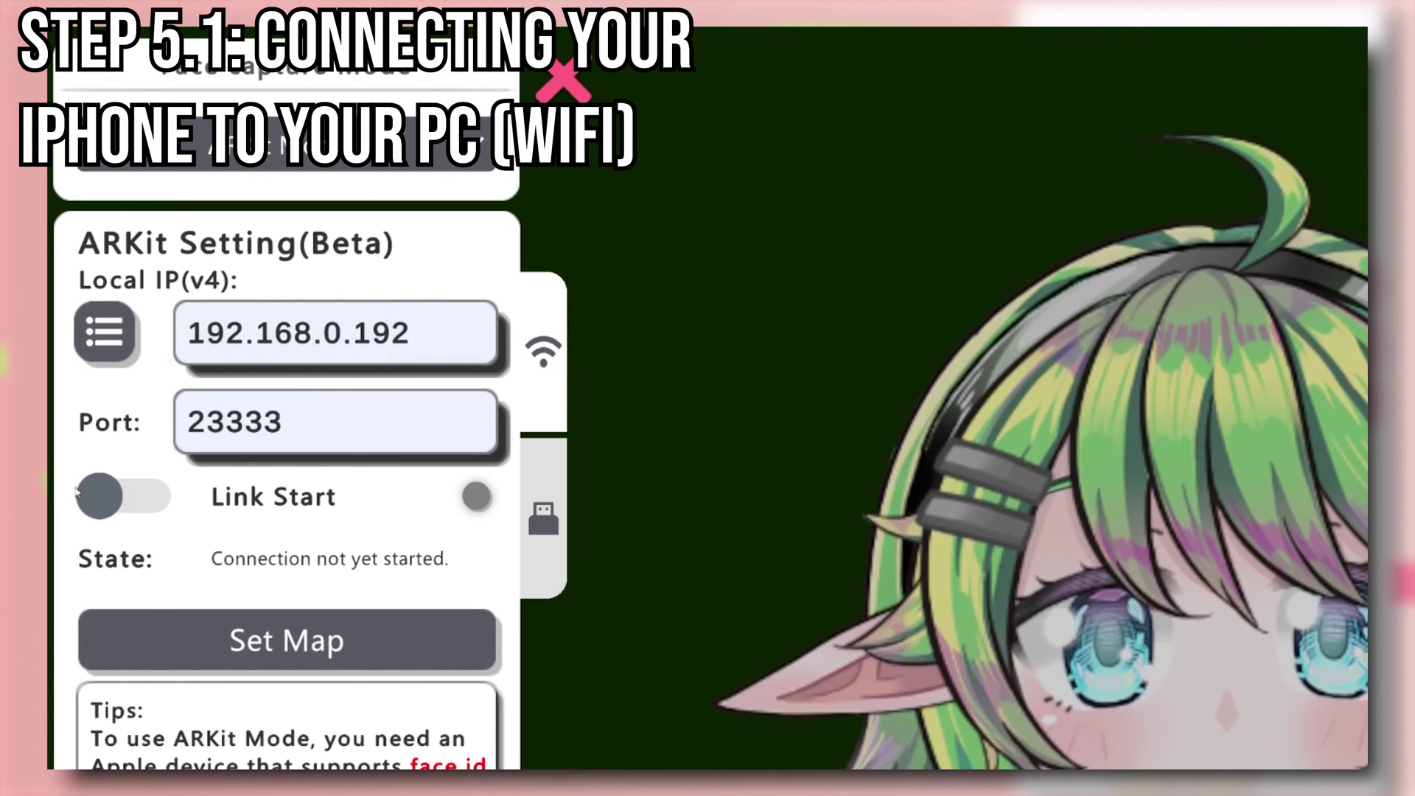
pyautogui.click(99, 497)
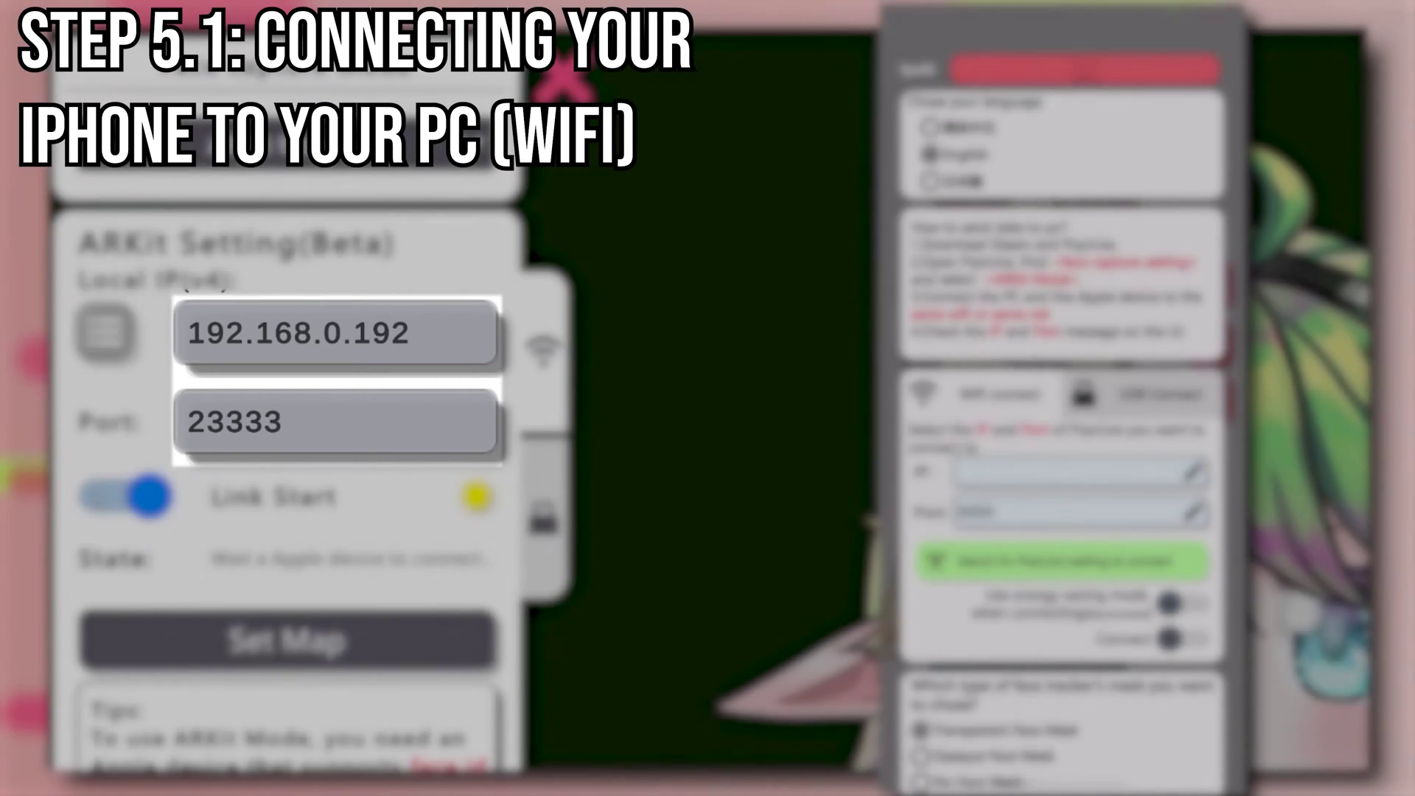
pyautogui.write('192.')
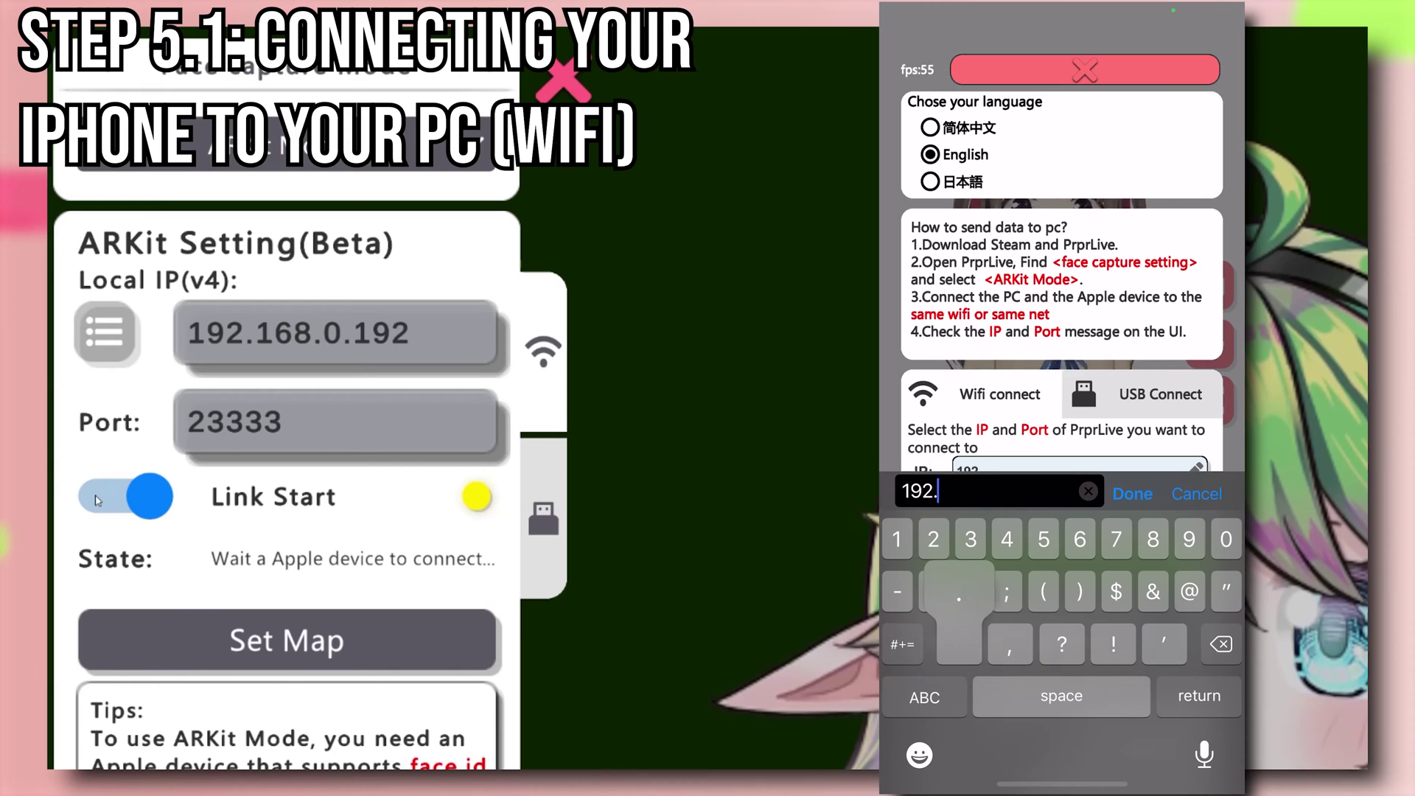
pyautogui.write('168.0.192')
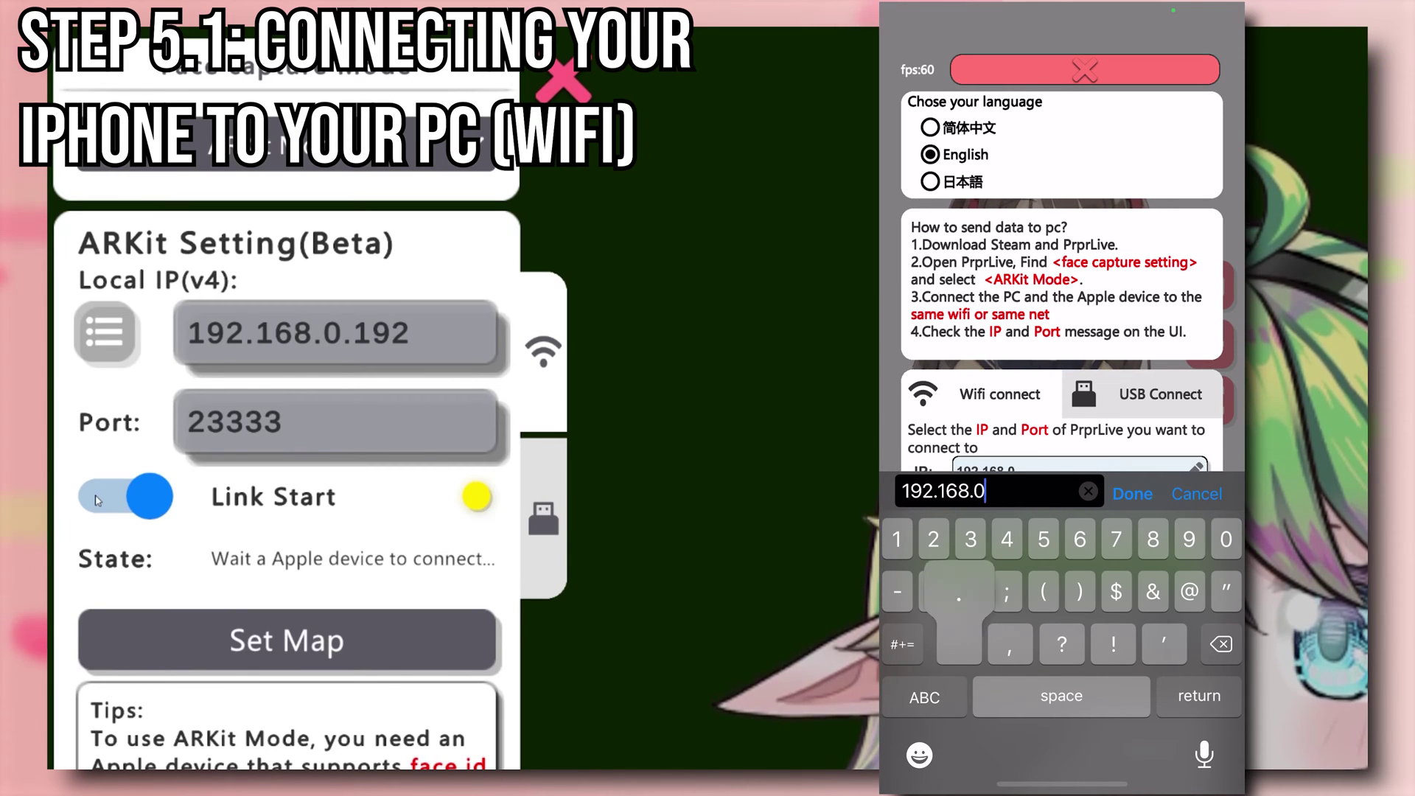
pyautogui.press('Return')
pyautogui.click(1183, 639)
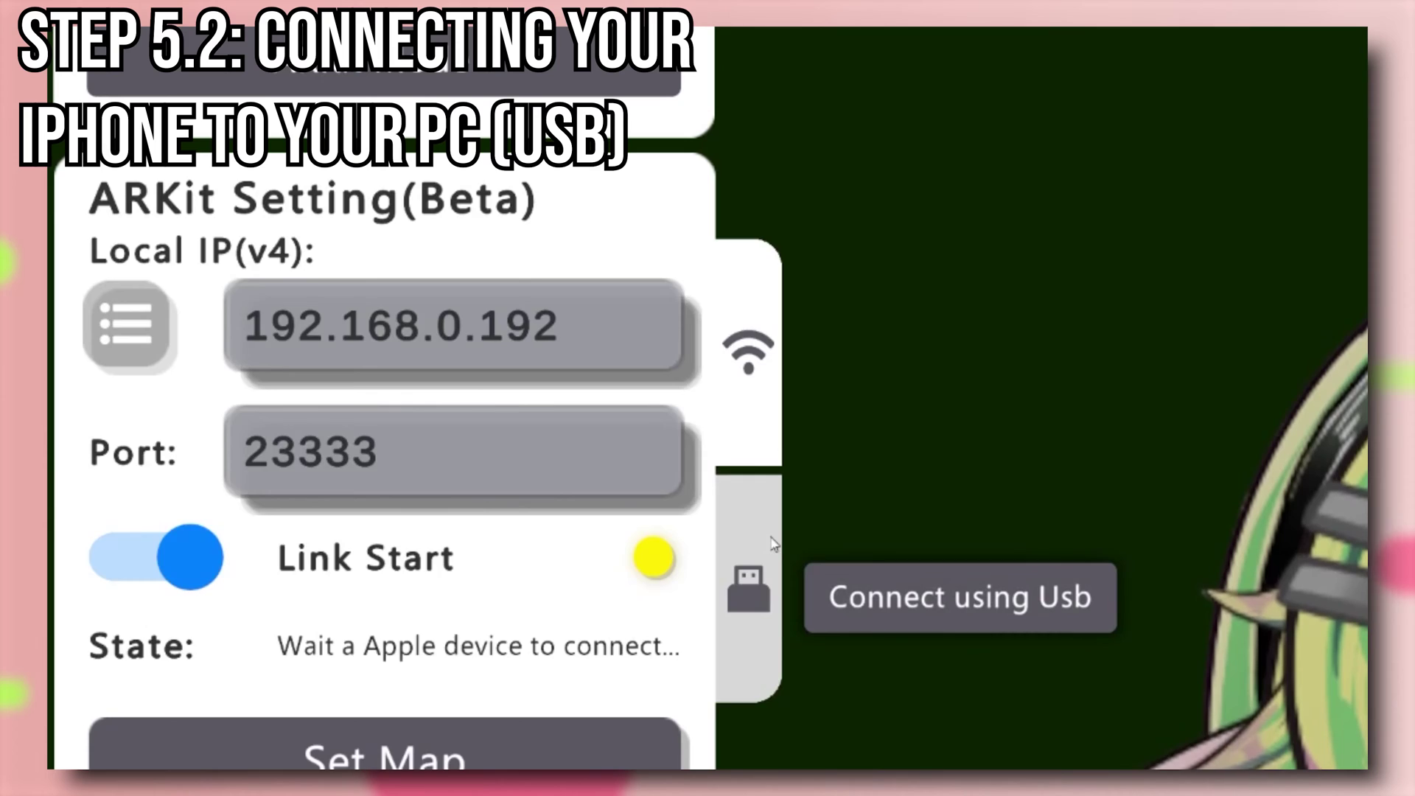
# Switch to USB, pick iOS device 12A8, and turn on Link Start
pyautogui.click(564, 463)
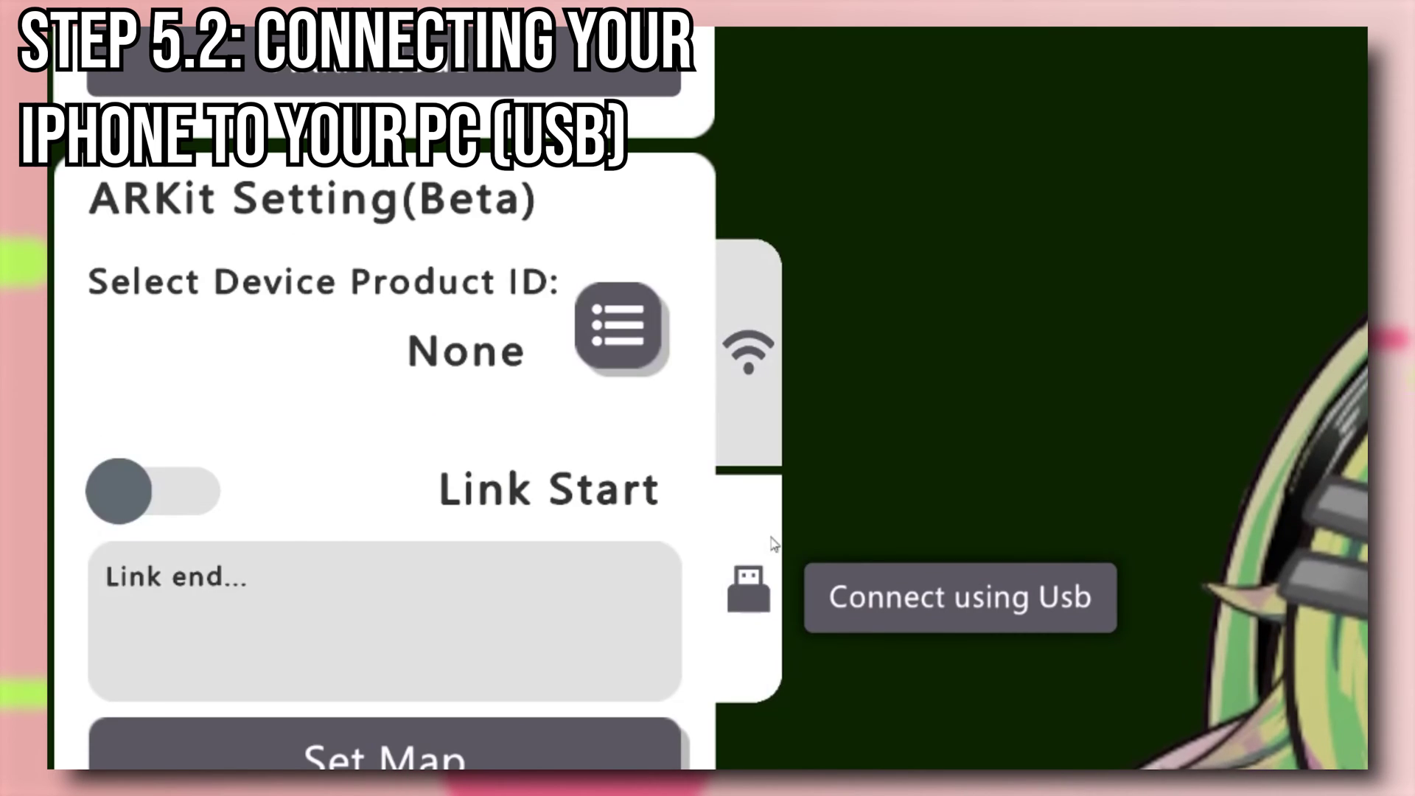
pyautogui.click(621, 323)
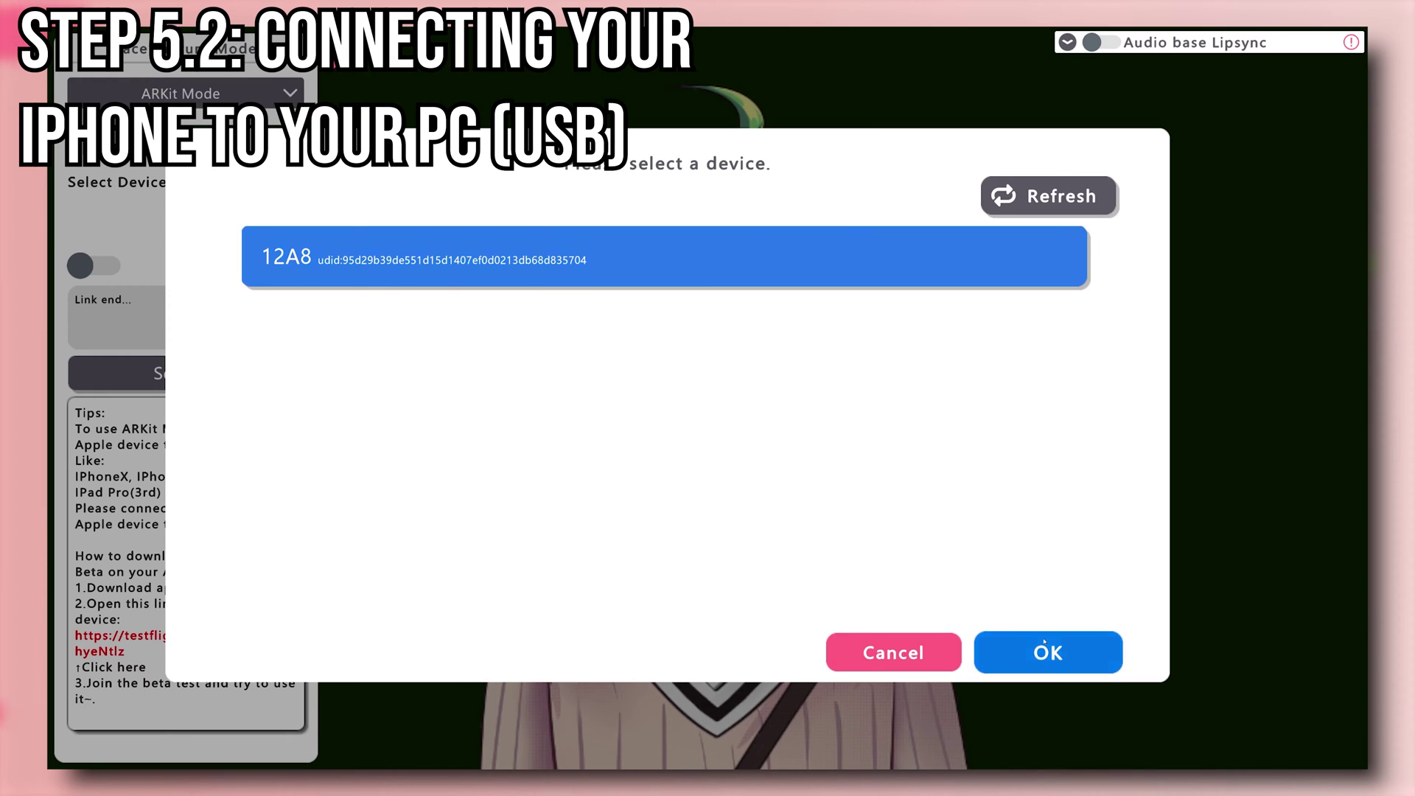
pyautogui.click(1044, 643)
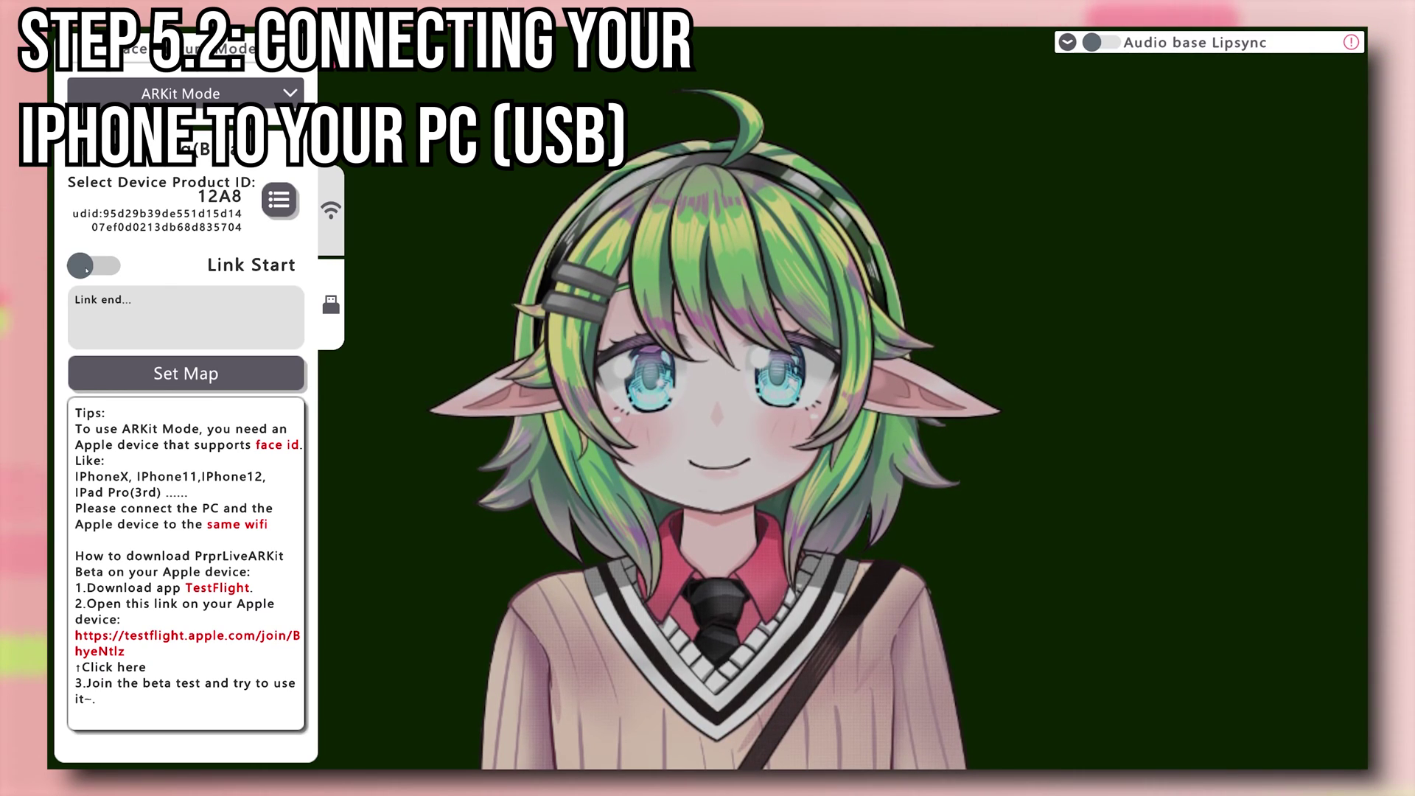
pyautogui.click(86, 267)
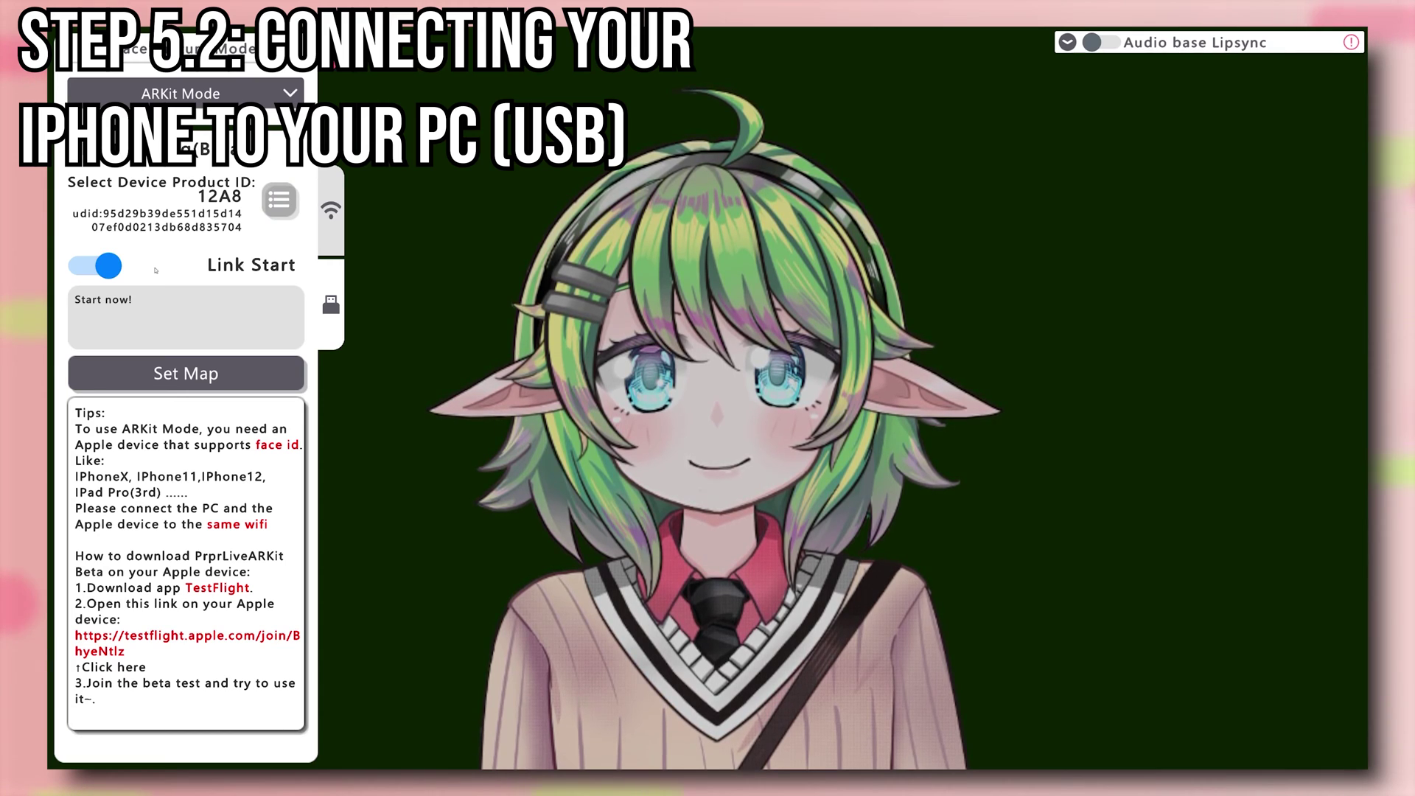